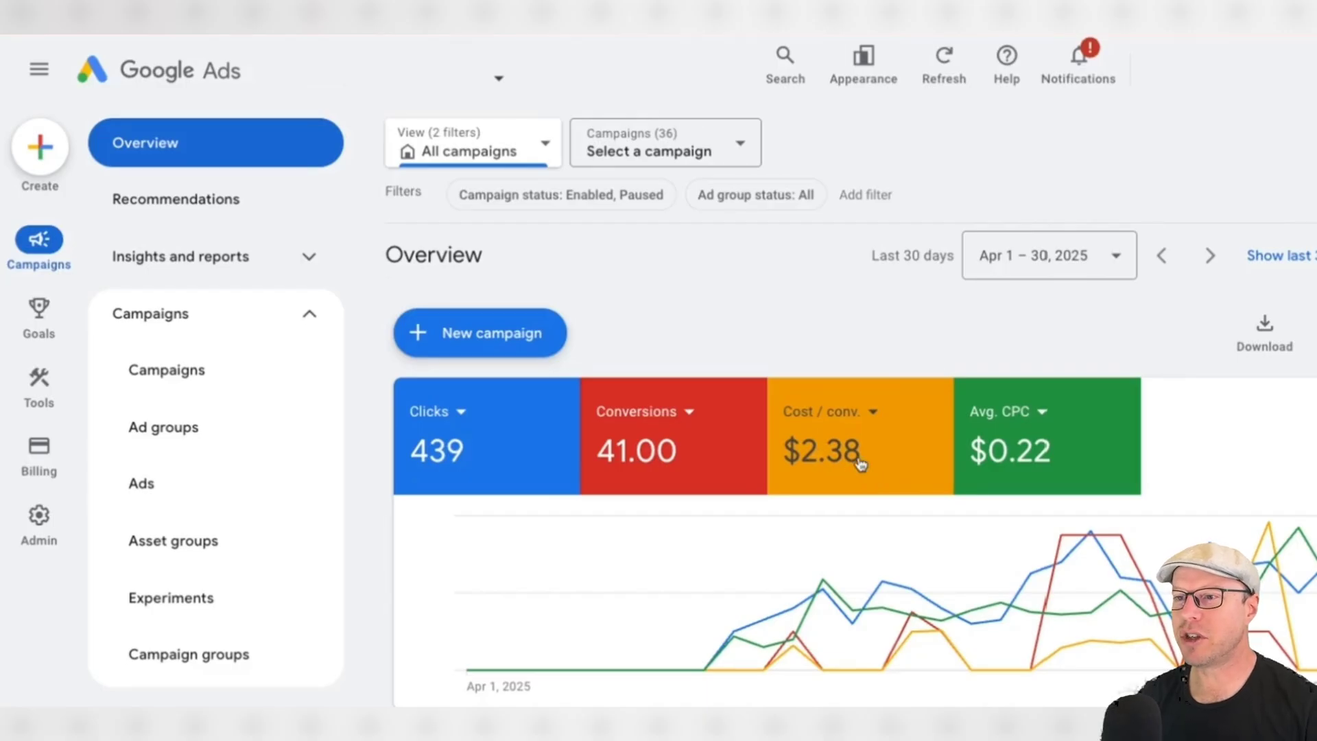
Step: Switch the fourth Overview card from Avg. CPC to Conv. value / cost, showing 51.46
left_click(1035, 412)
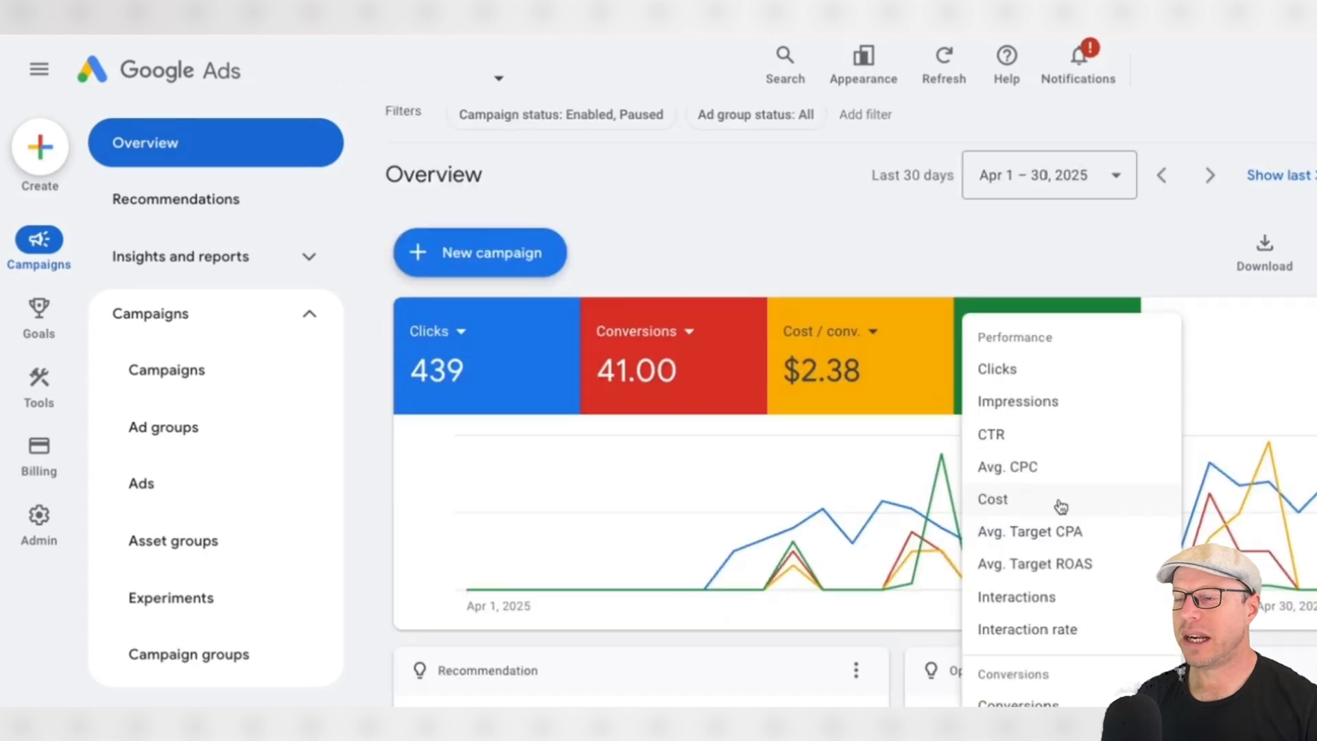
scroll(1060, 501, "down", 3)
scroll(1062, 492, "down", 2)
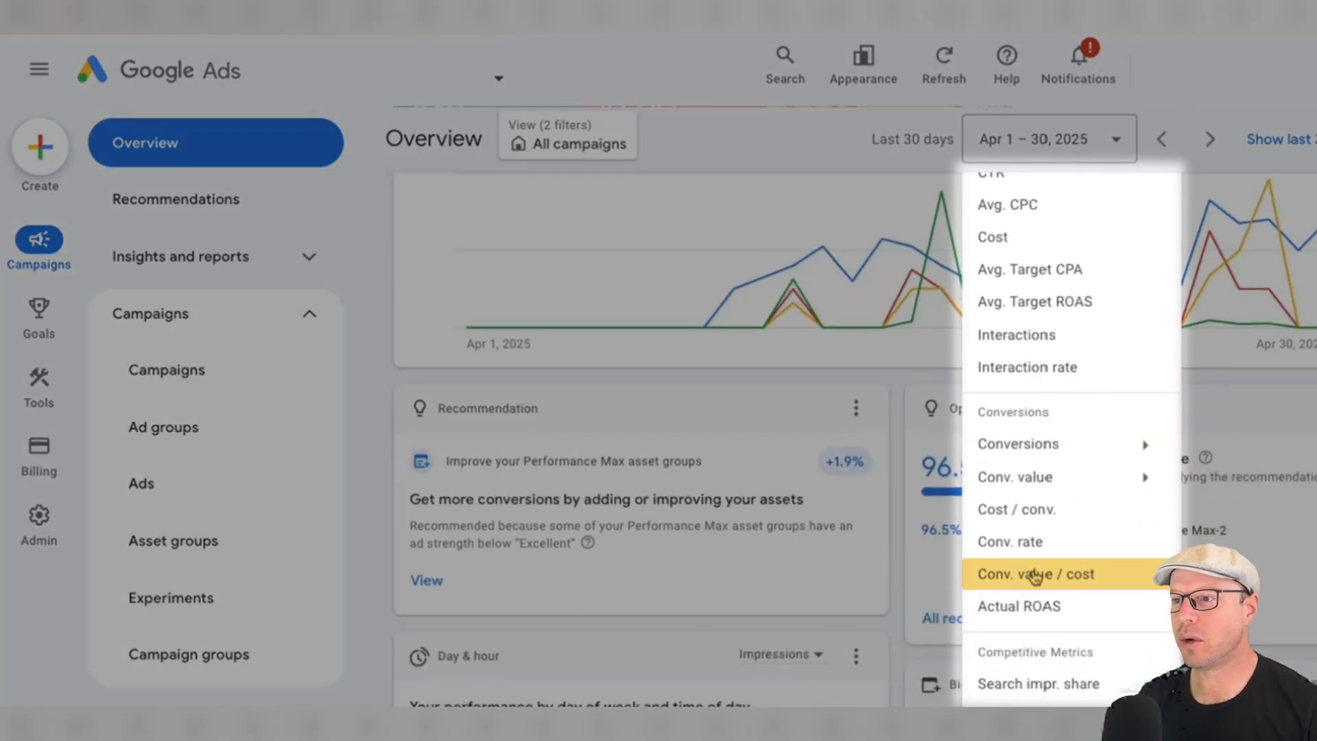
left_click(1035, 575)
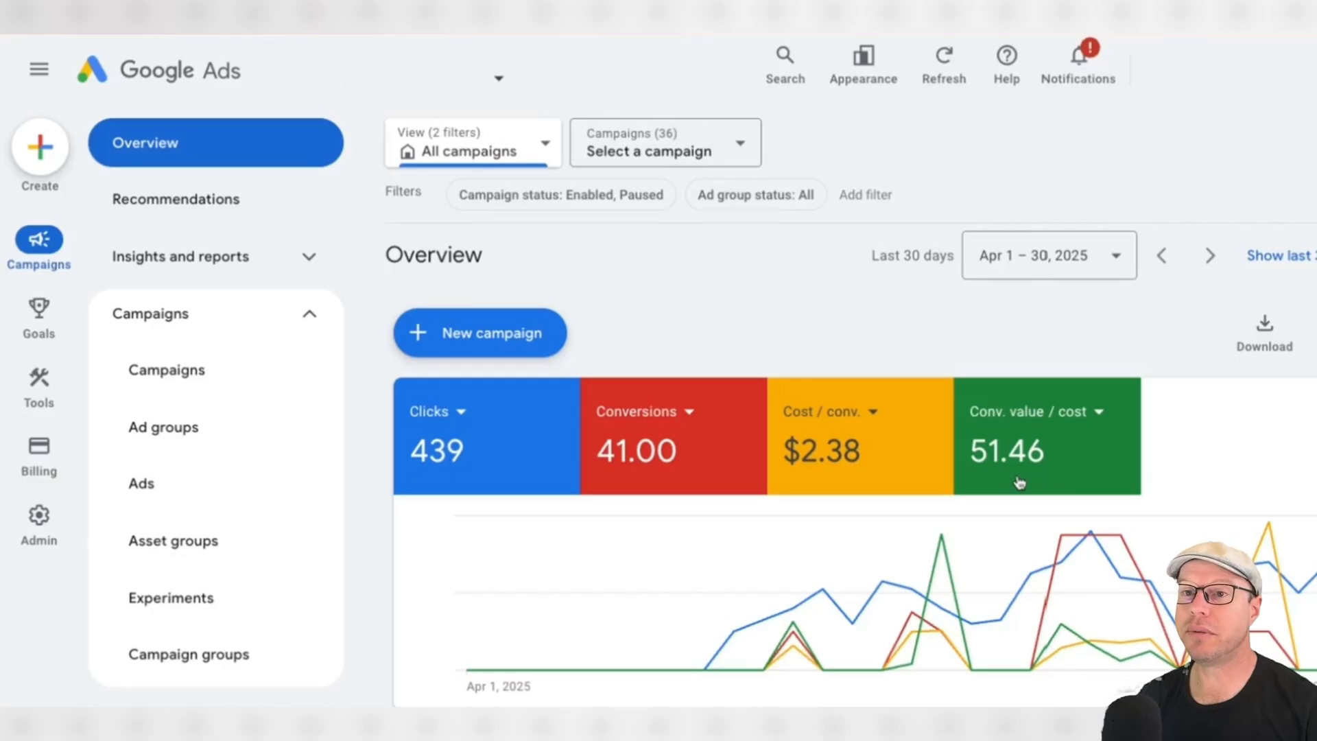
Step: Open the Goals summary and review Purchase's 19.00 all conversions and Shopify Sale's 0.00 value
mouse_move(46, 312)
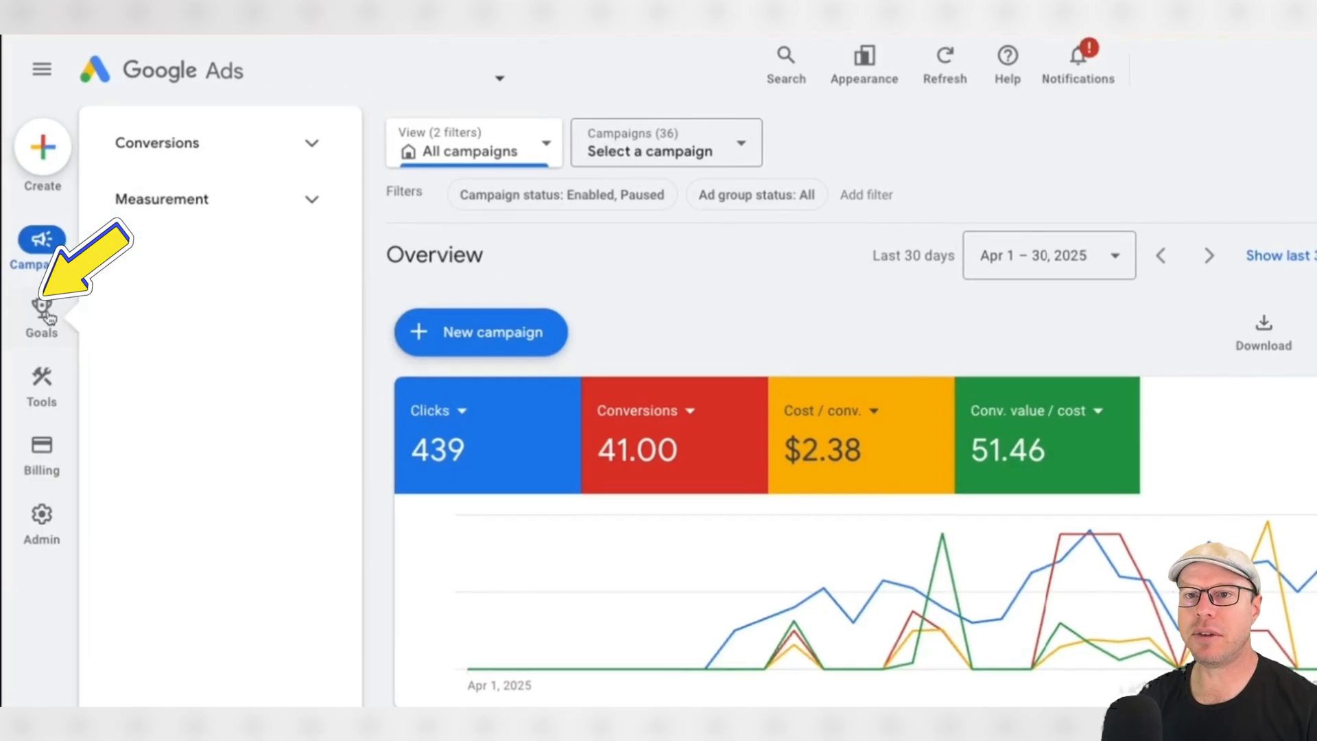
left_click(45, 310)
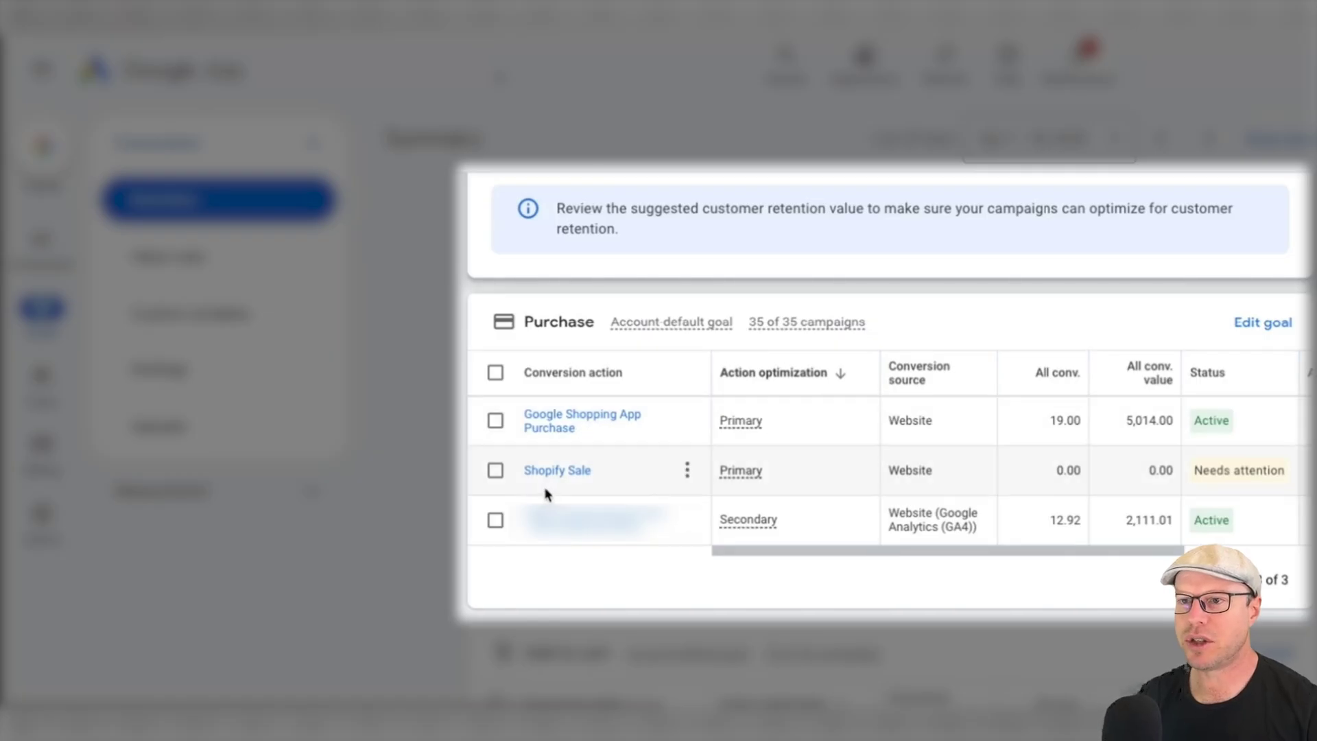
double_click(1065, 419)
double_click(1161, 471)
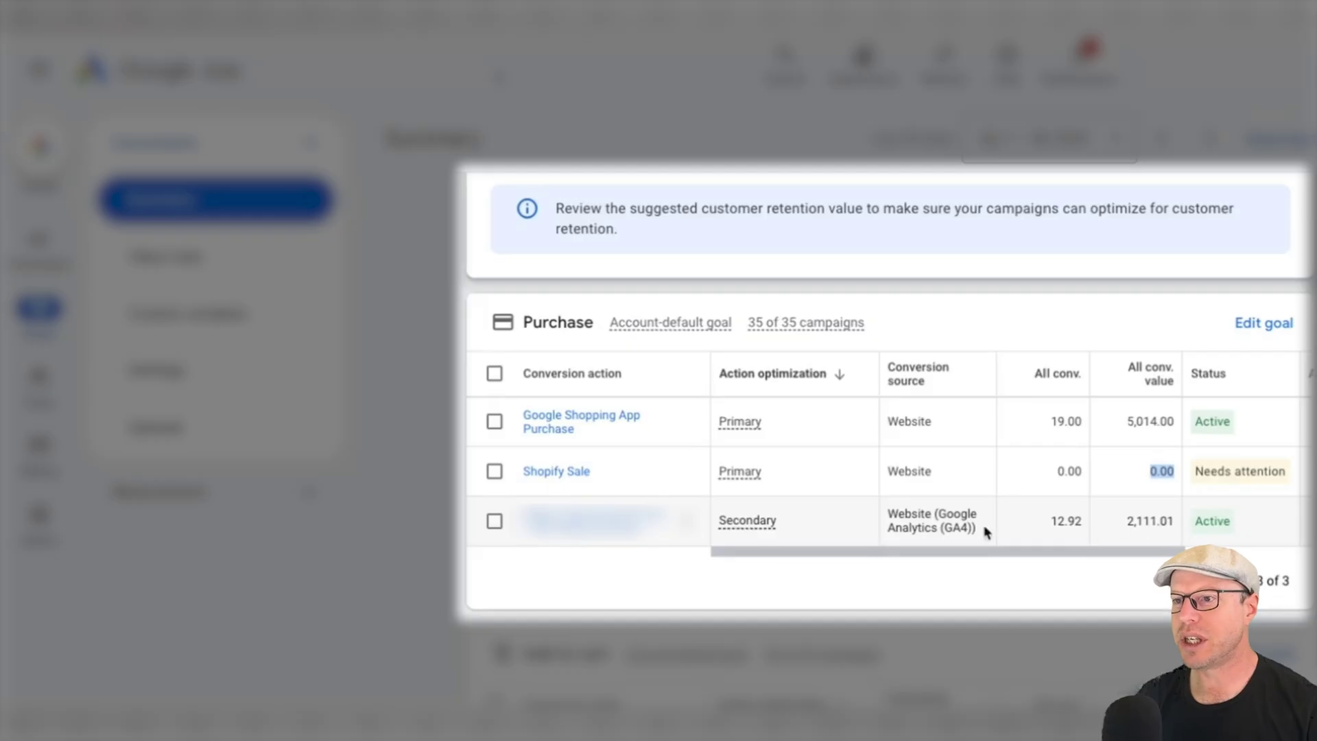
mouse_move(734, 534)
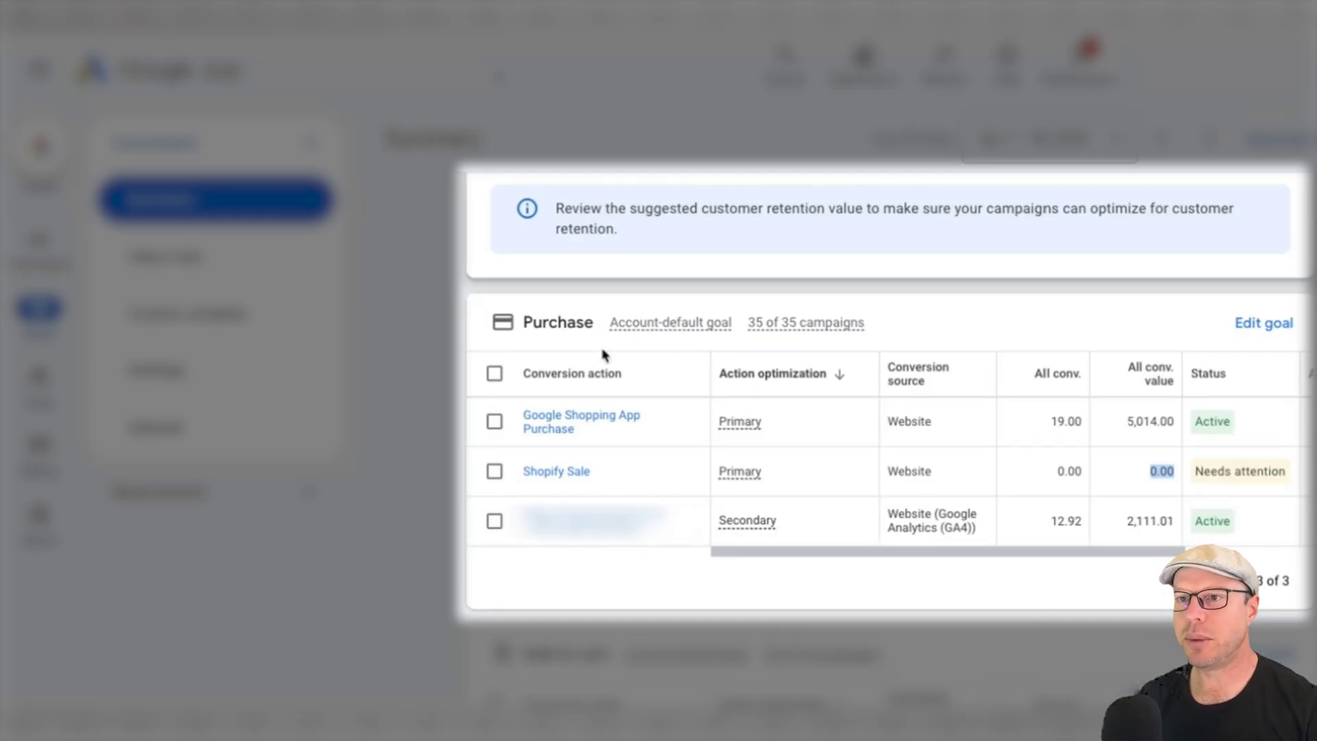
scroll(990, 430, "up", 2)
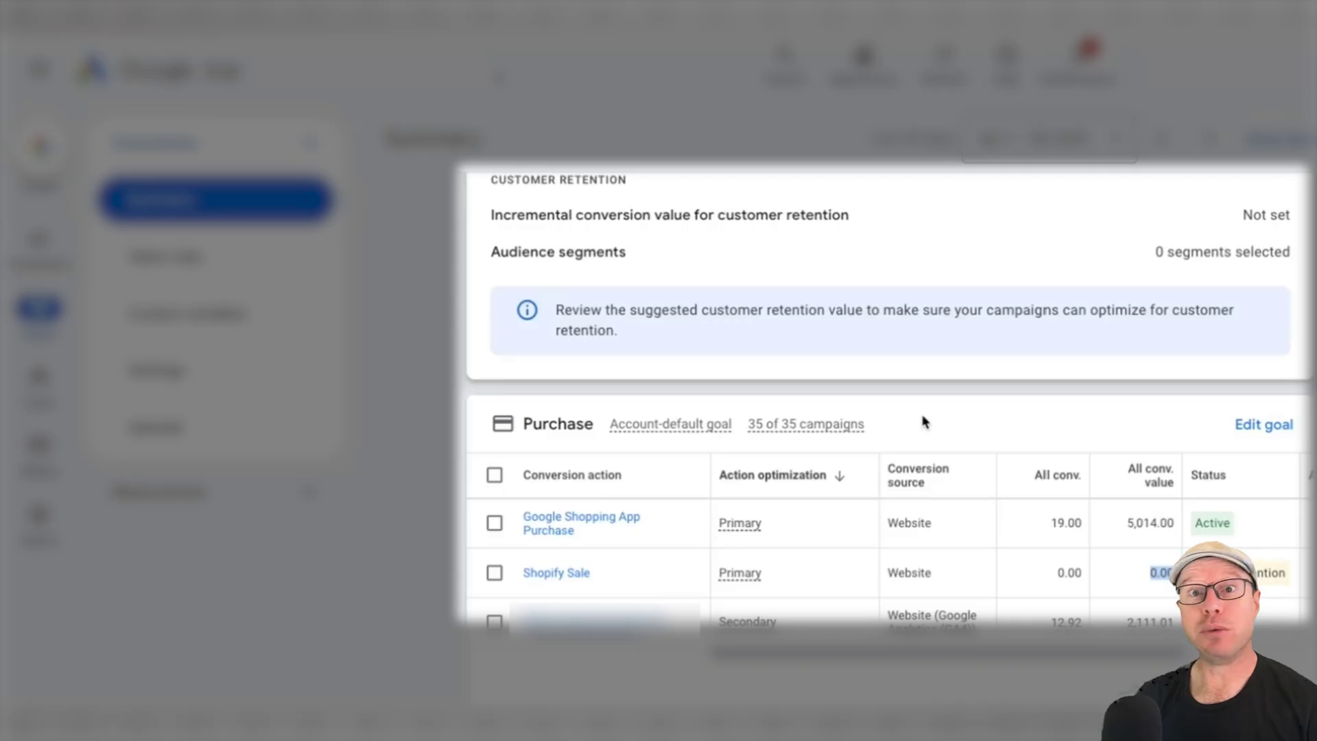
Step: Review the Add to cart goal's conversion source note and its settings, closing without saving
scroll(923, 422, "down", 6)
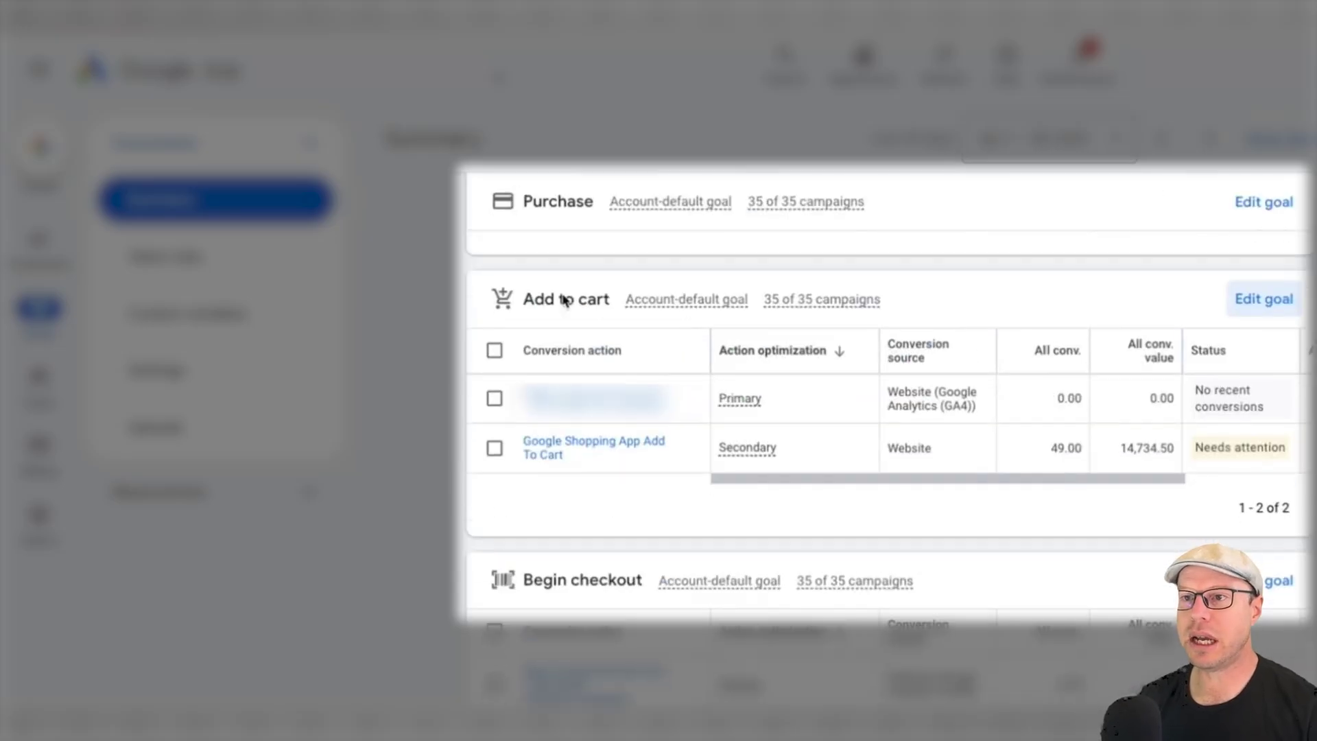
scroll(617, 315, "up", 1)
mouse_move(673, 316)
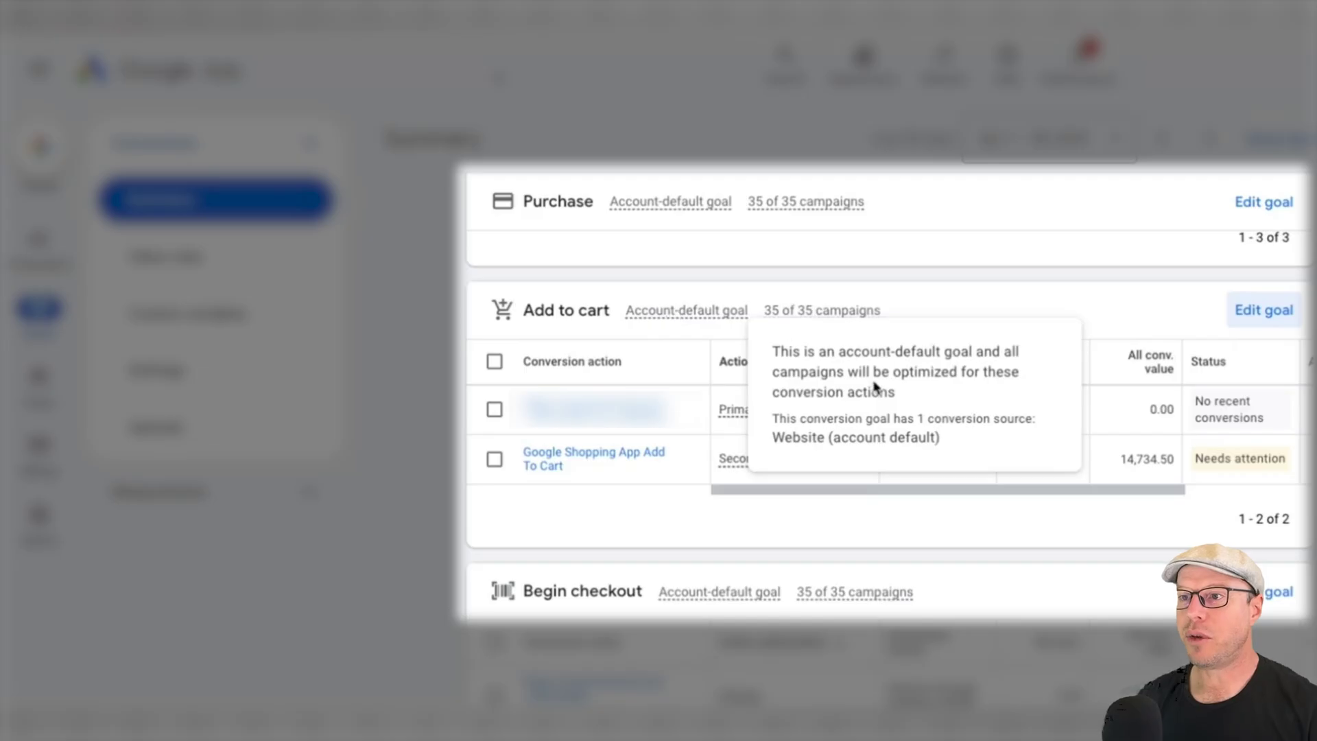
left_click_drag(835, 415, 974, 448)
left_click(1012, 458)
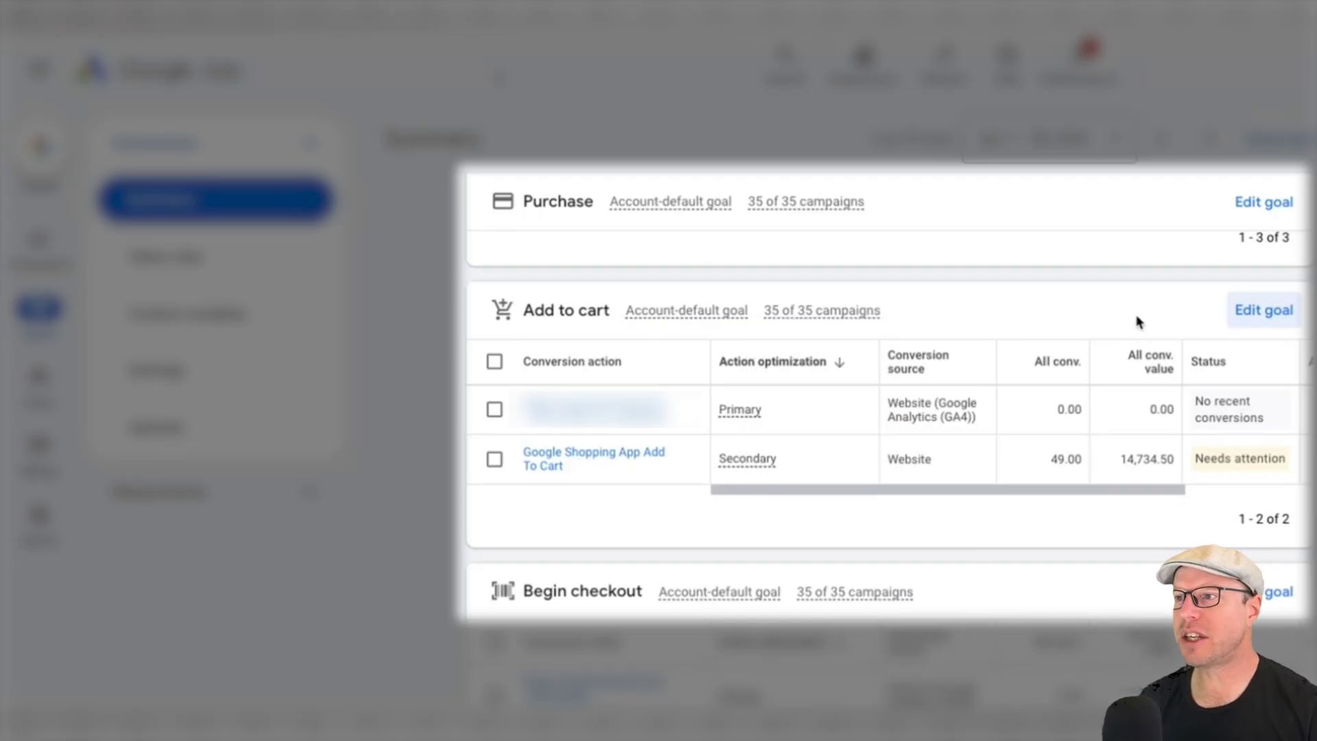
left_click(1264, 310)
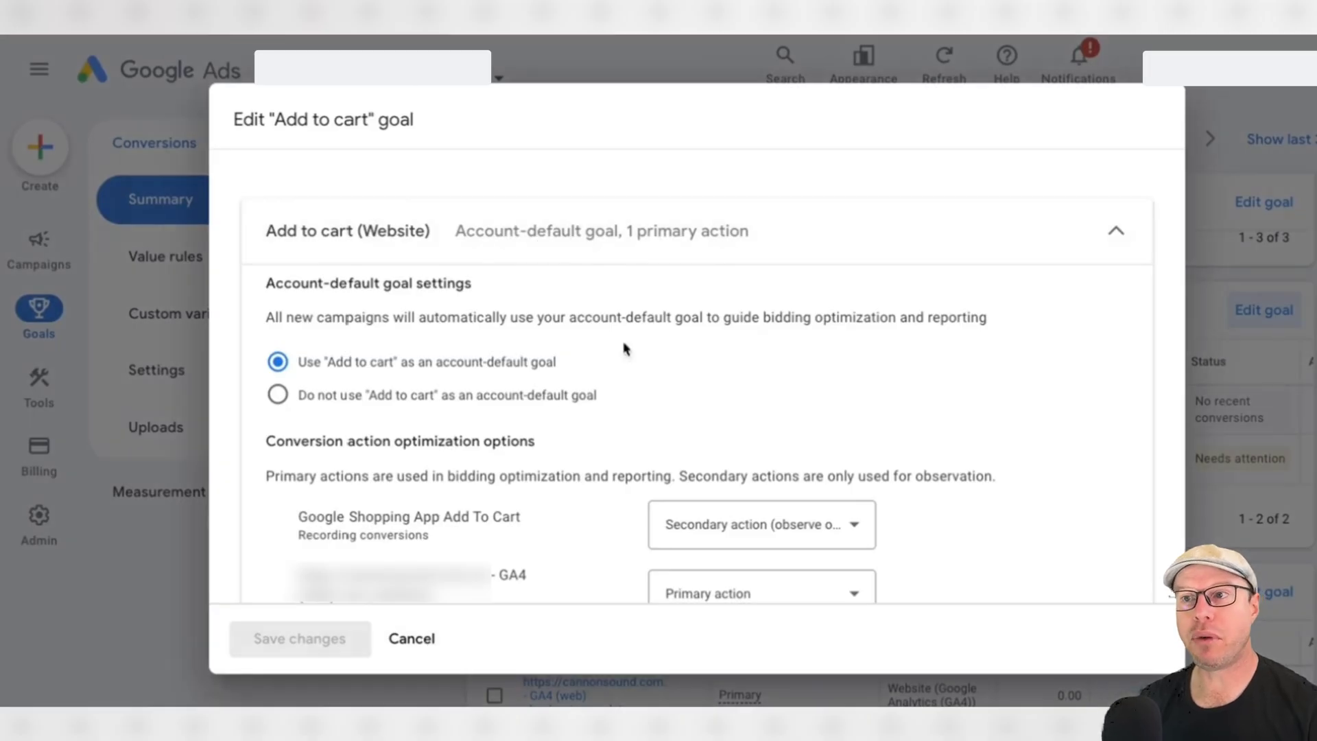
left_click(412, 638)
Step: Scroll through the Begin checkout, Submit lead form and Phone call lead goals
mouse_move(717, 588)
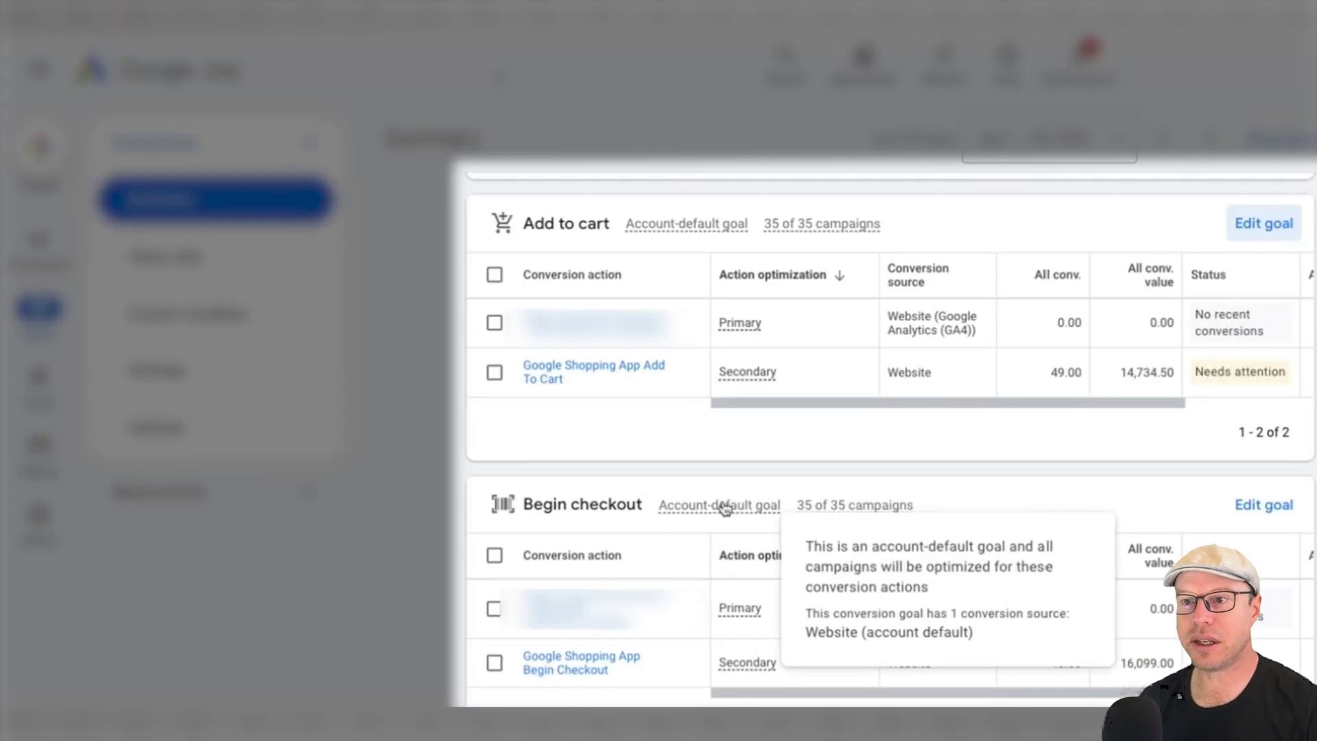
scroll(725, 509, "down", 4)
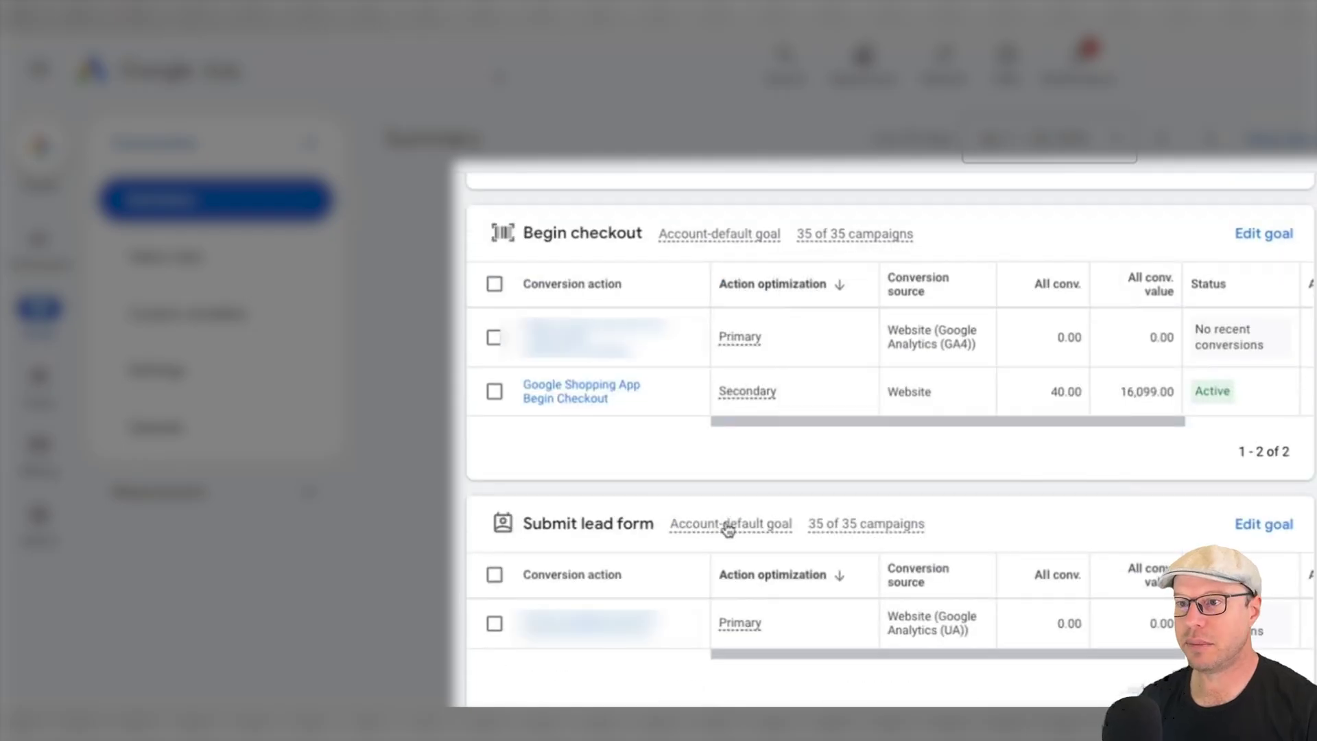
scroll(782, 462, "down", 4)
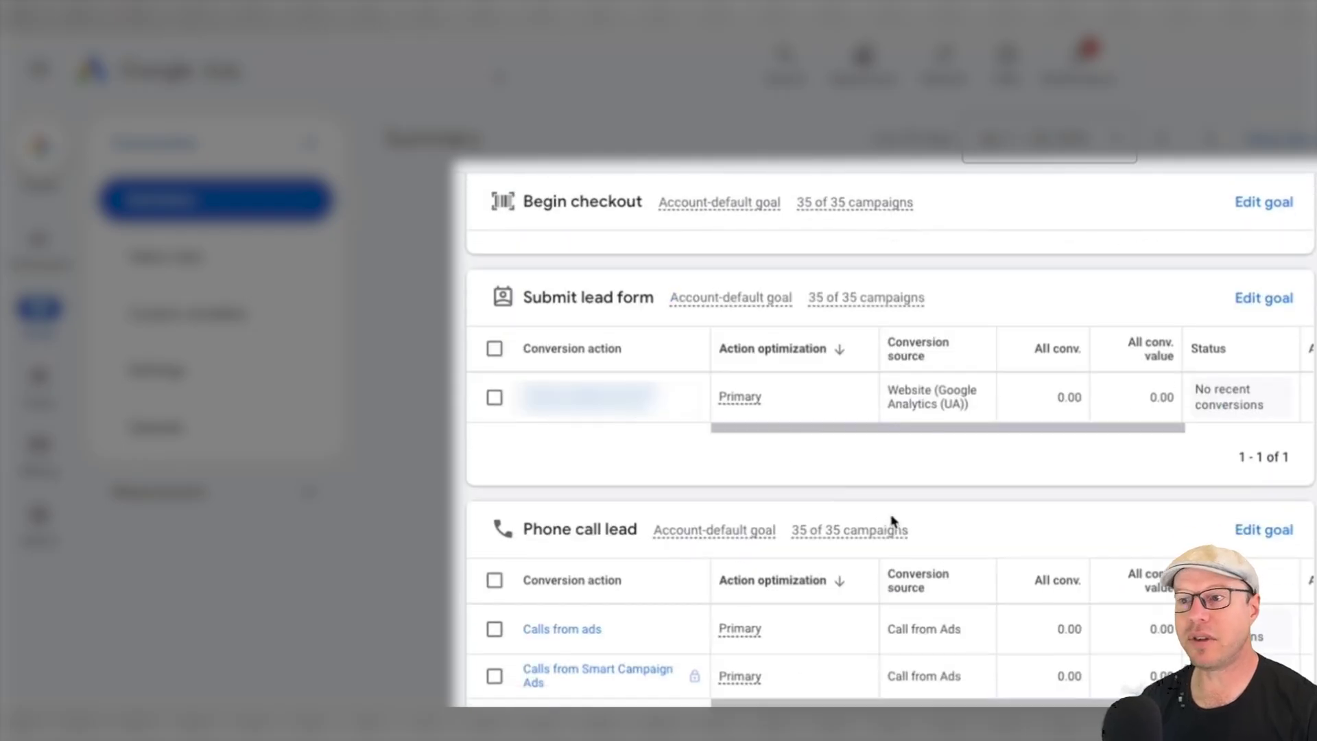
scroll(885, 452, "up", 1)
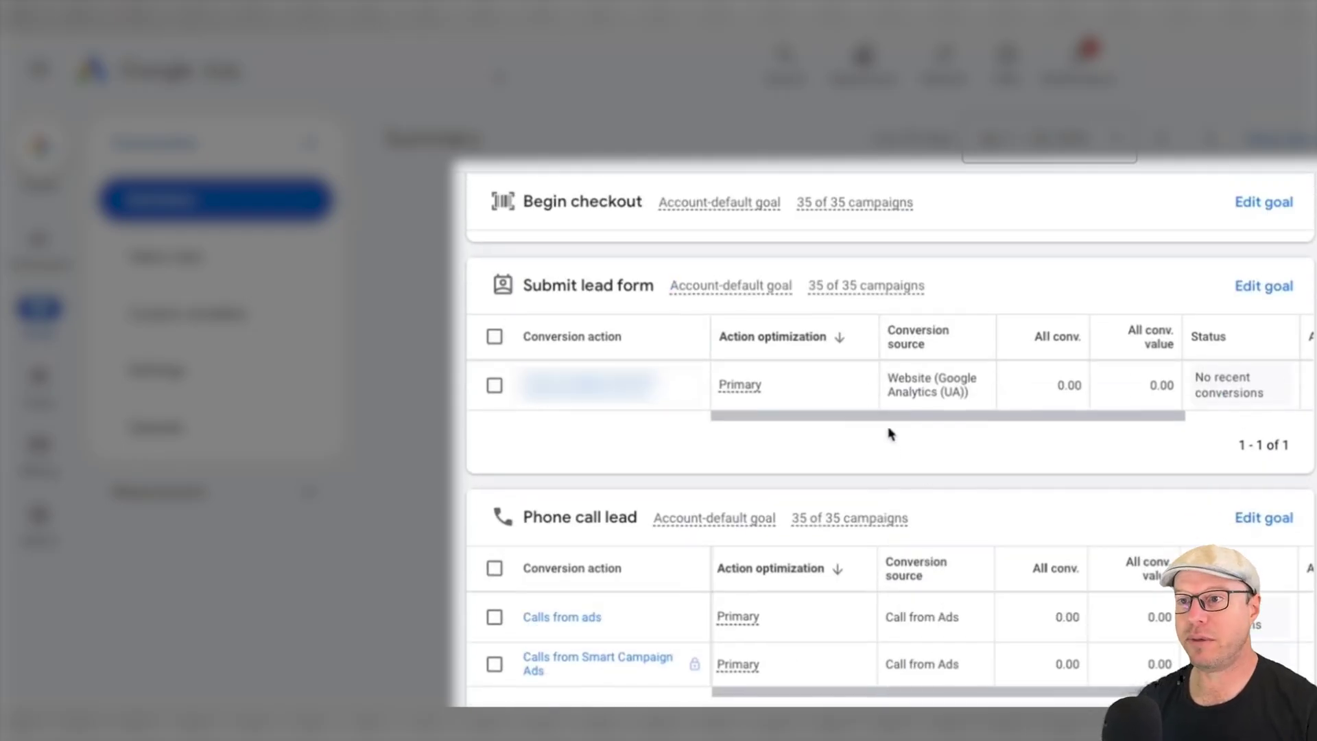
mouse_move(748, 620)
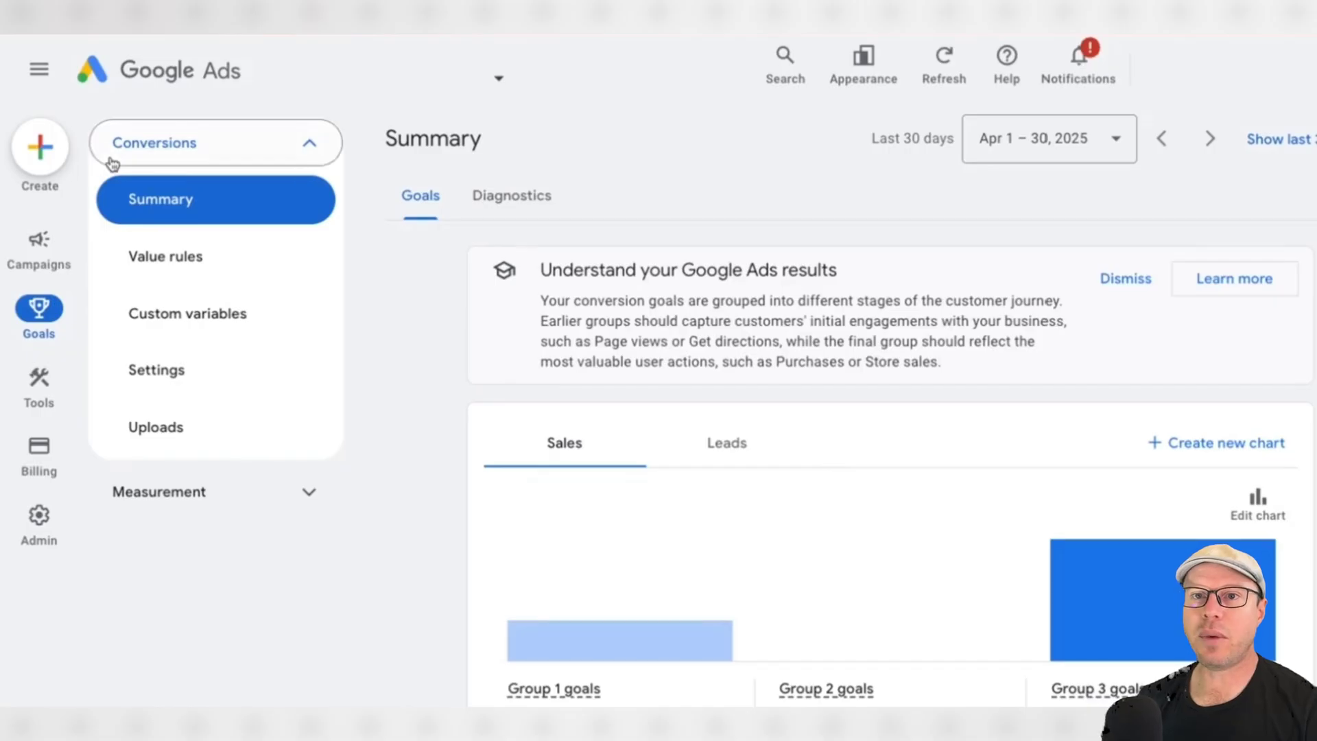
mouse_move(43, 249)
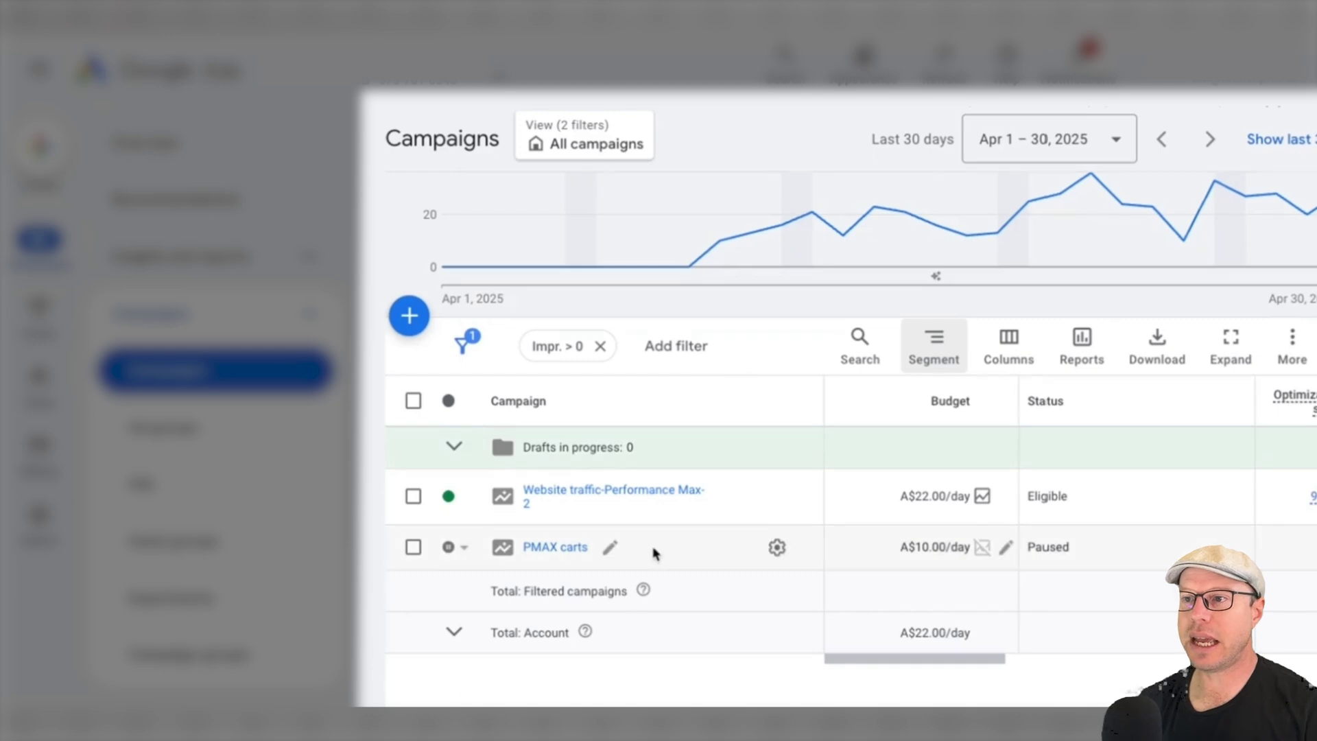
Step: Segment the campaigns table by conversion action and scroll to the conversion value columns
left_click(933, 343)
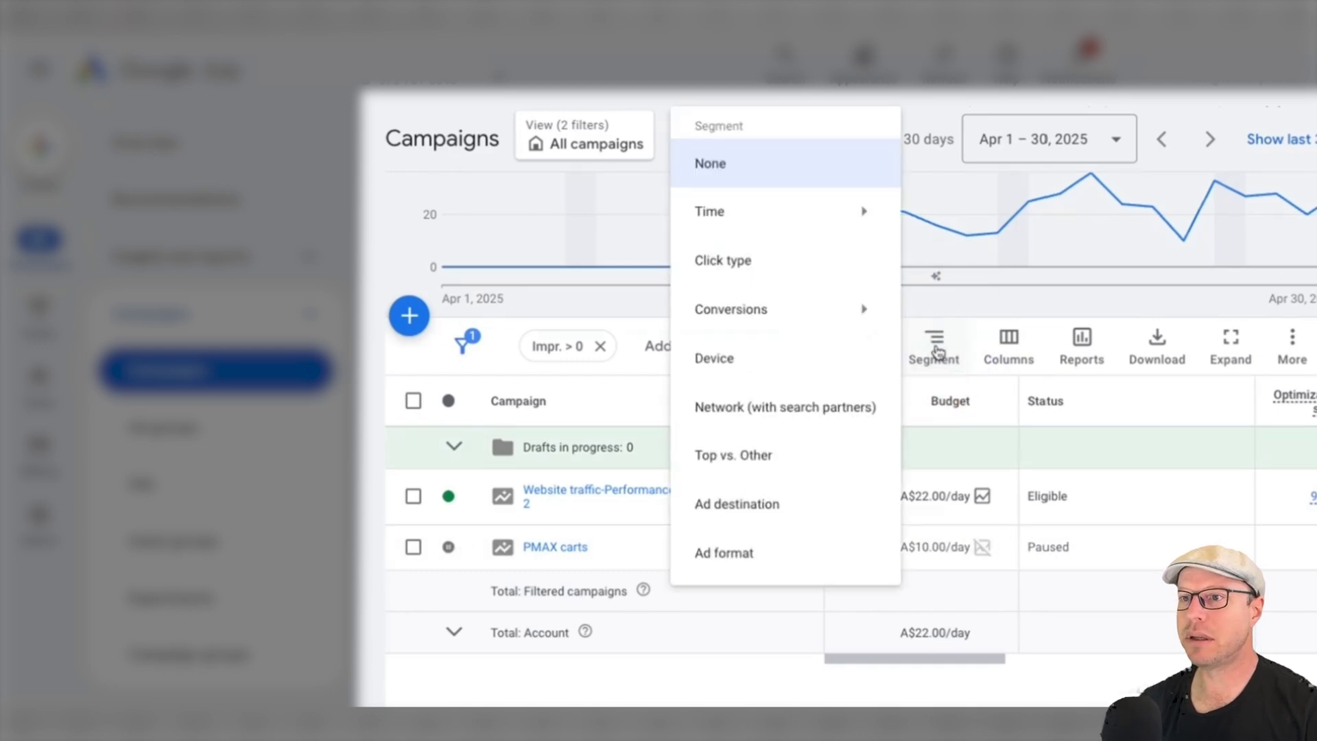
mouse_move(774, 309)
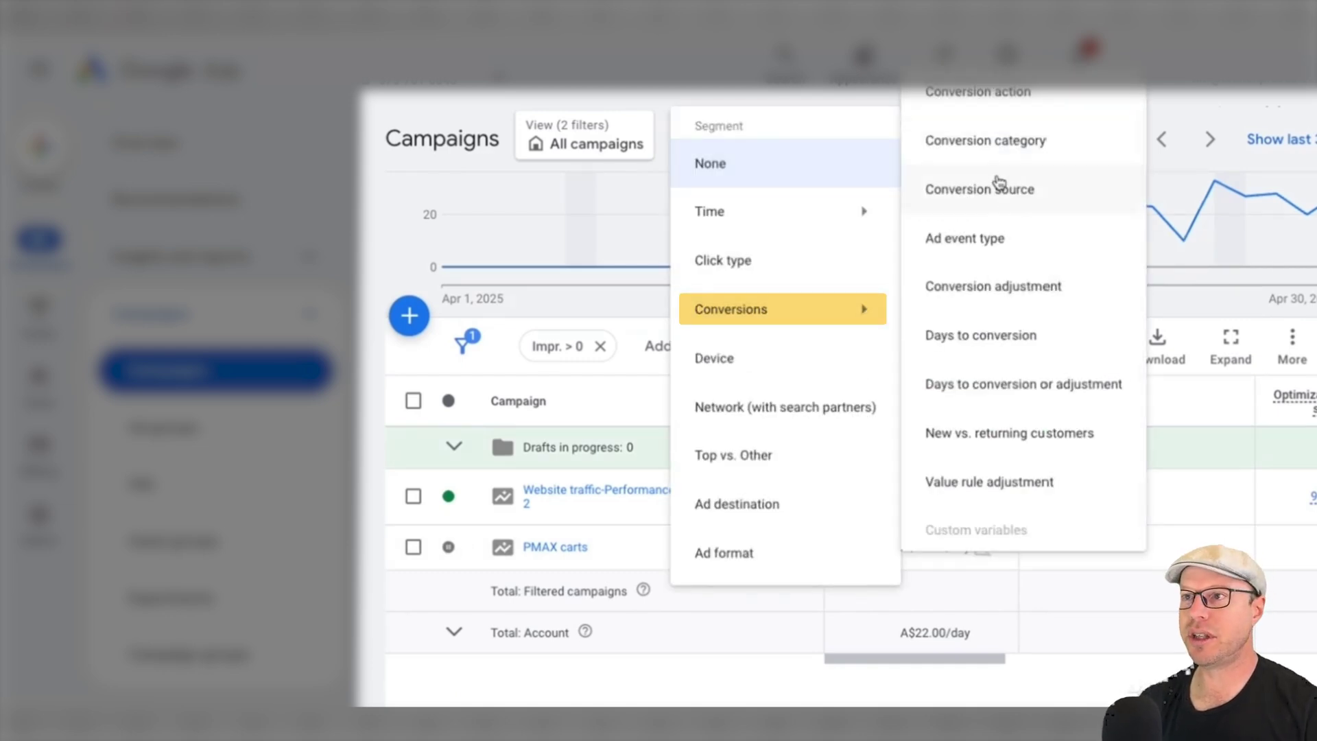
left_click(974, 94)
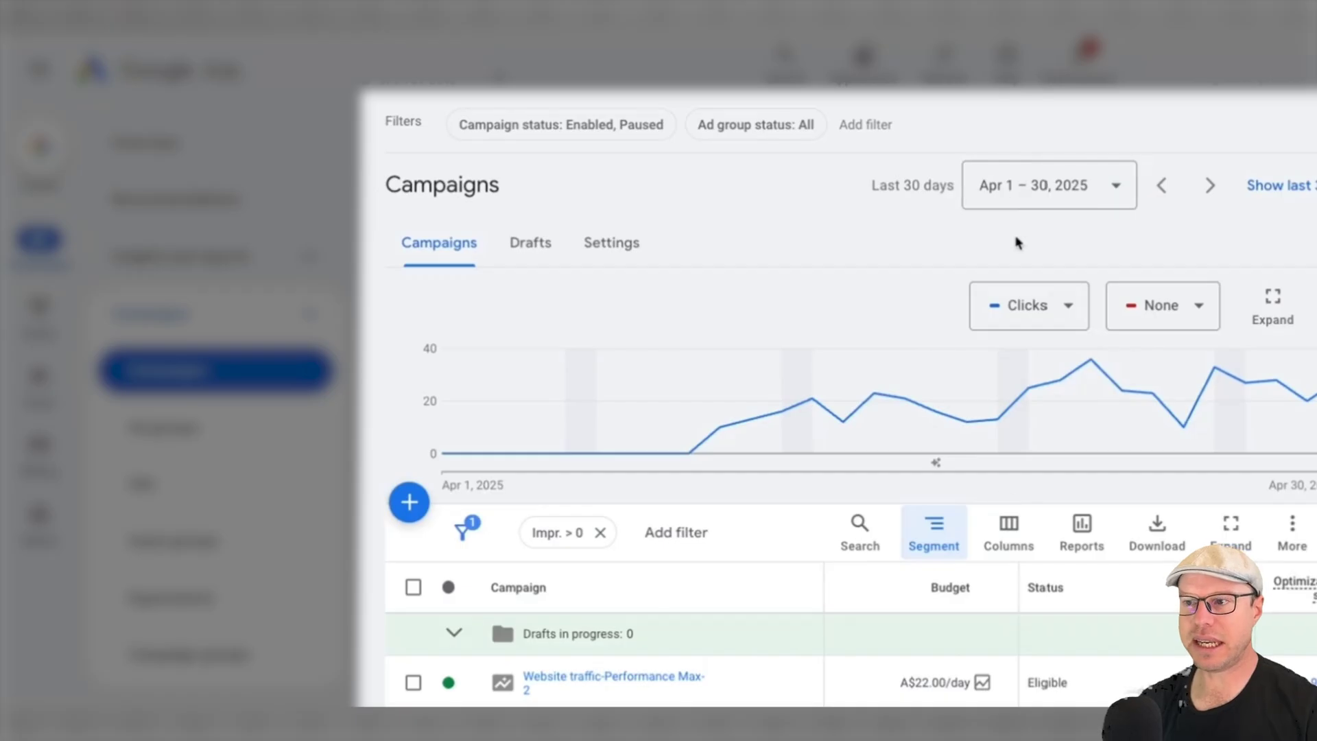
scroll(1001, 497, "down", 3)
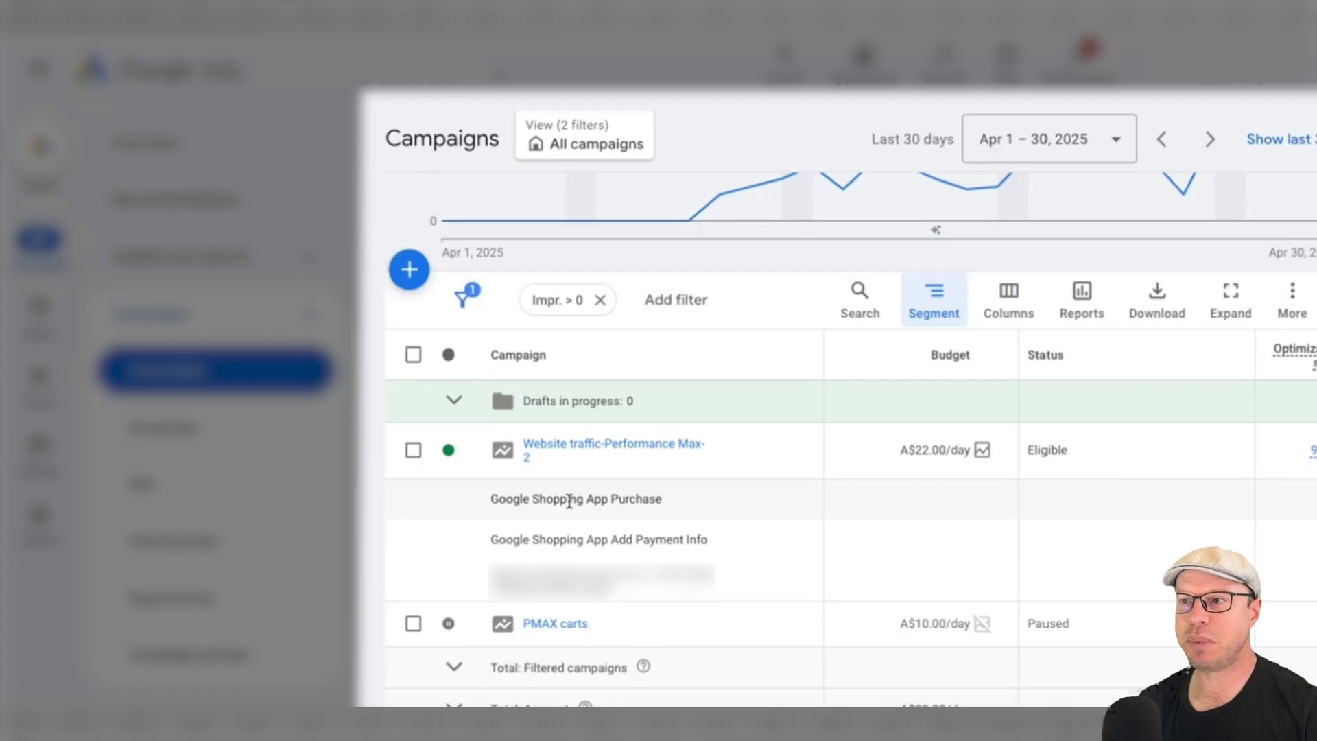
scroll(612, 523, "right", 5)
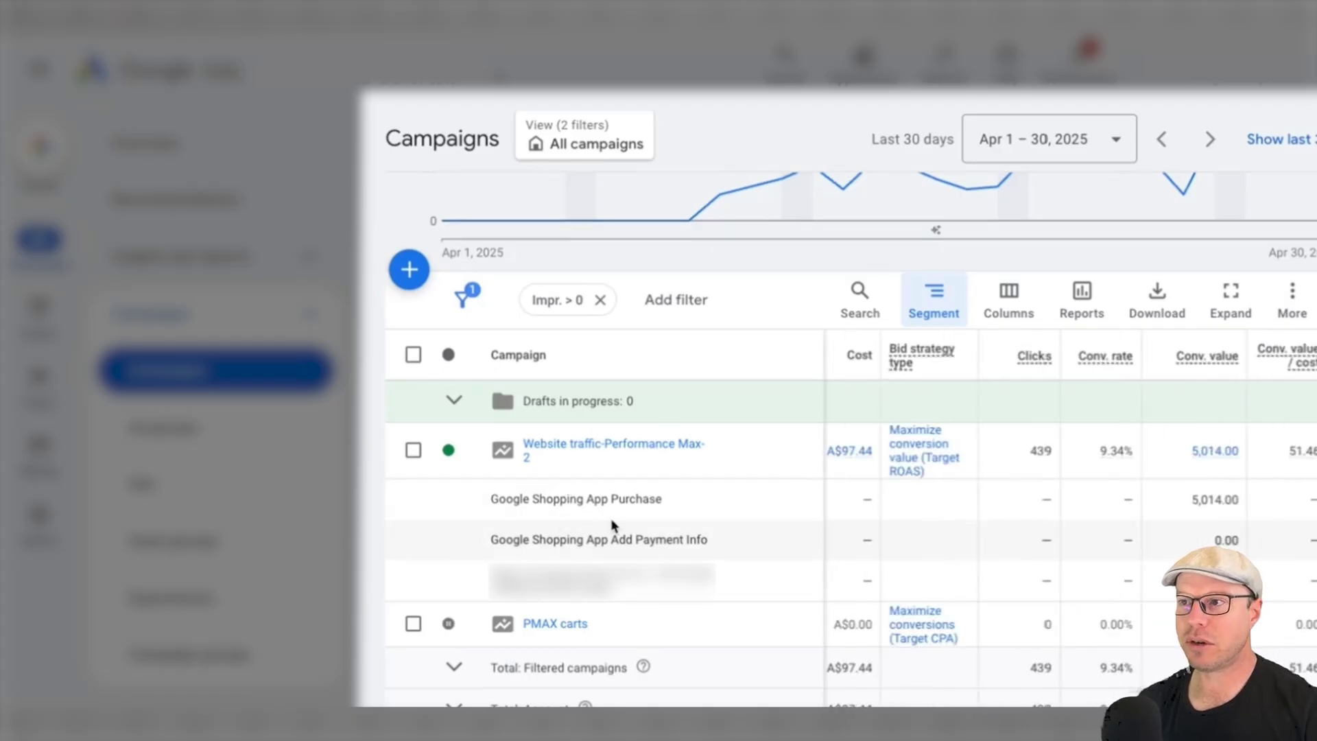
scroll(1080, 508, "right", 2)
mouse_move(1247, 357)
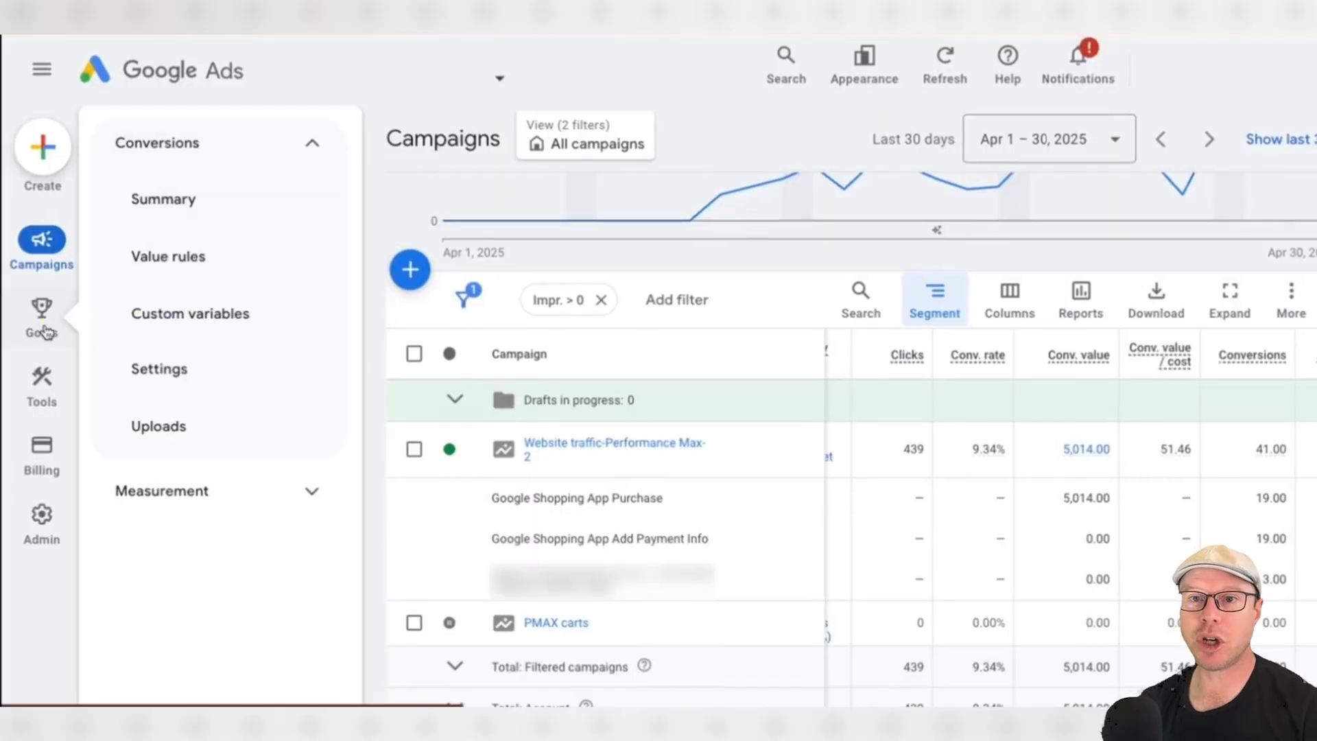
left_click(160, 206)
Step: Open the Purchase goal's settings and review its account-default goal section
scroll(1131, 373, "down", 10)
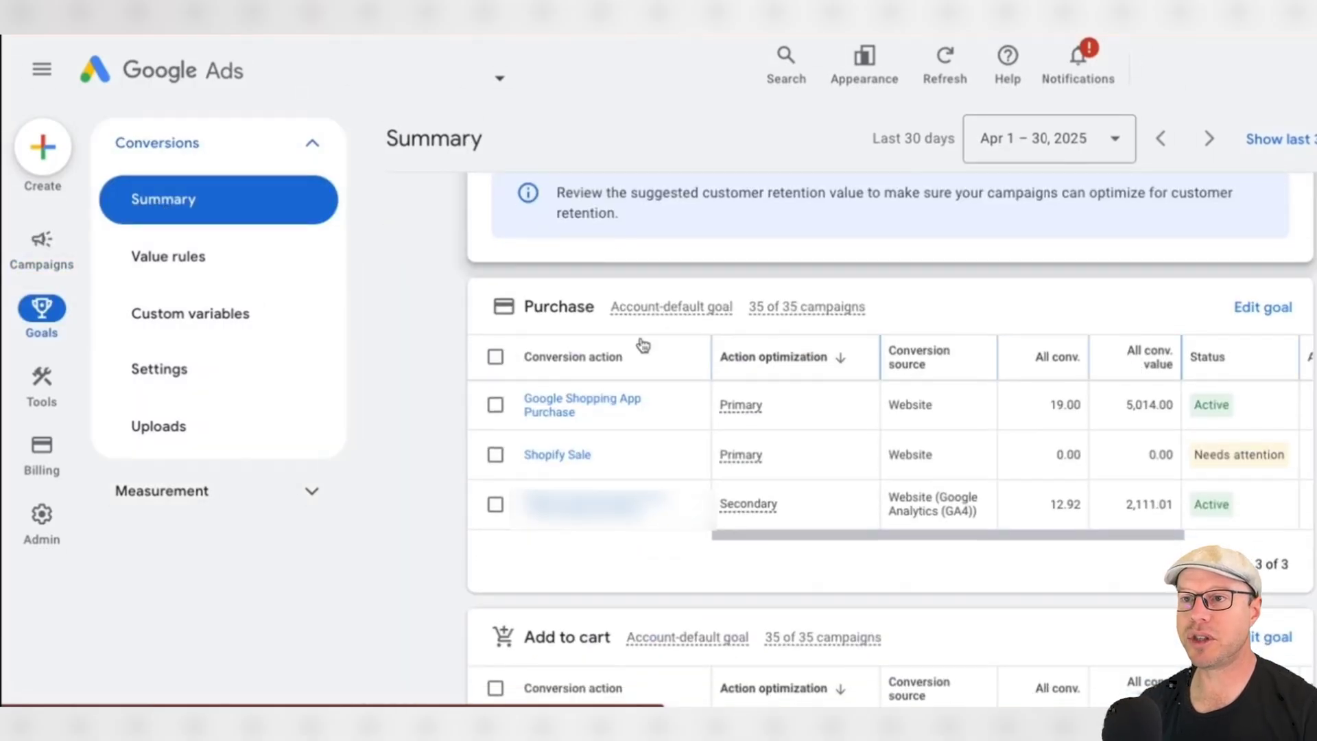
left_click(1248, 309)
scroll(576, 426, "down", 1)
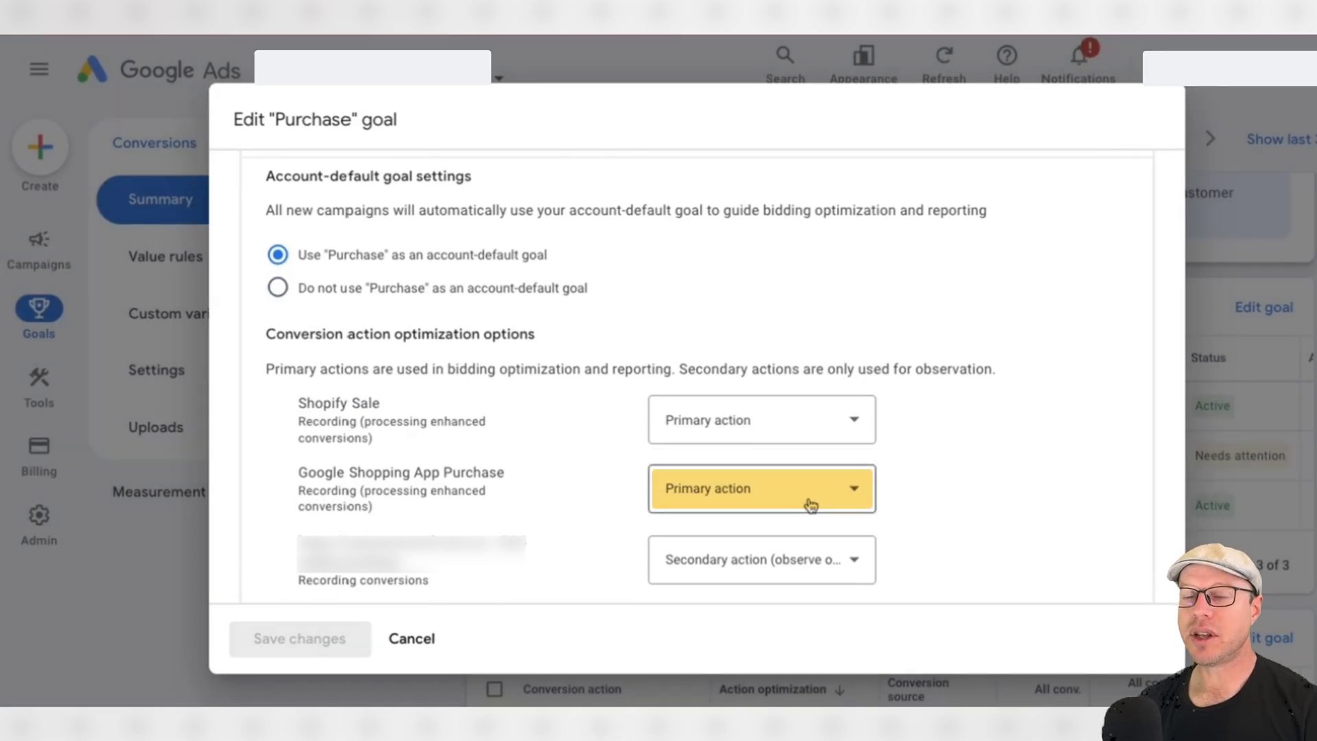
left_click_drag(283, 176, 496, 185)
left_click_drag(633, 210, 642, 210)
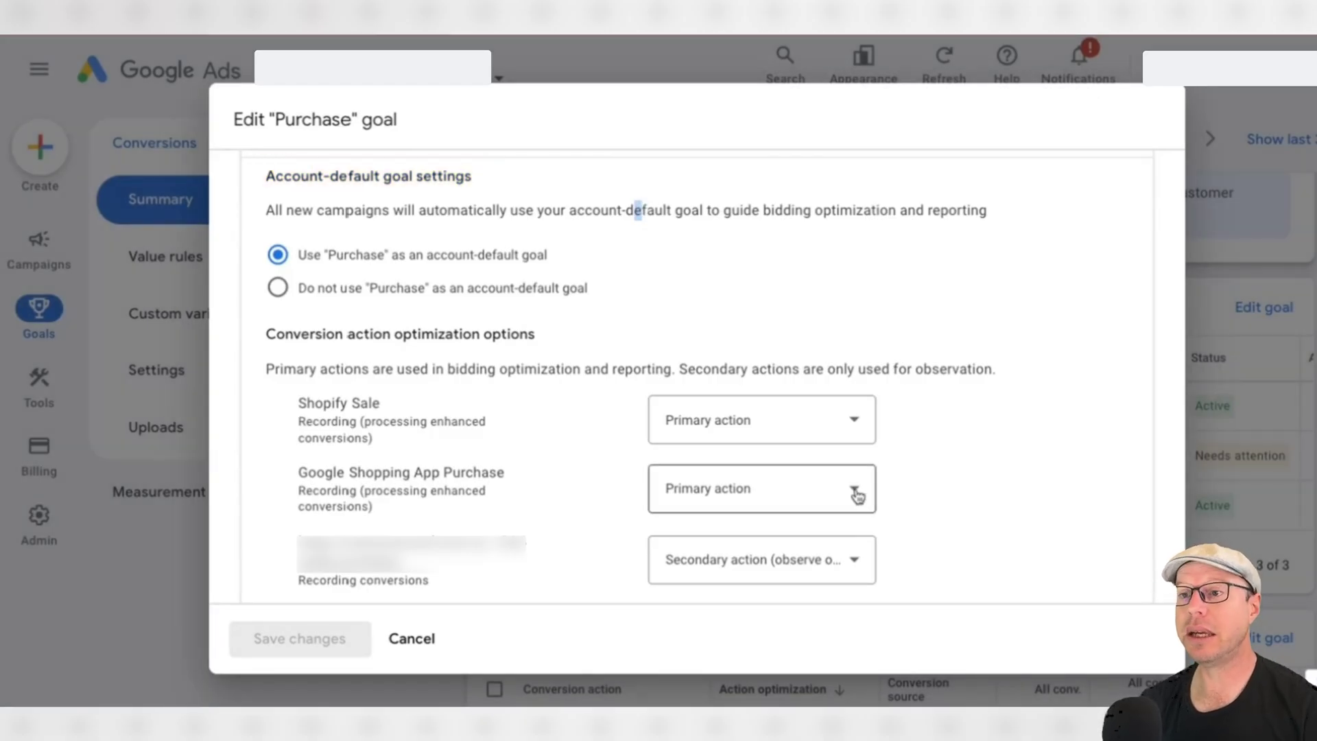
Step: Keep Google Shopping App Purchase as primary and Purchase as an account-default goal
left_click(852, 496)
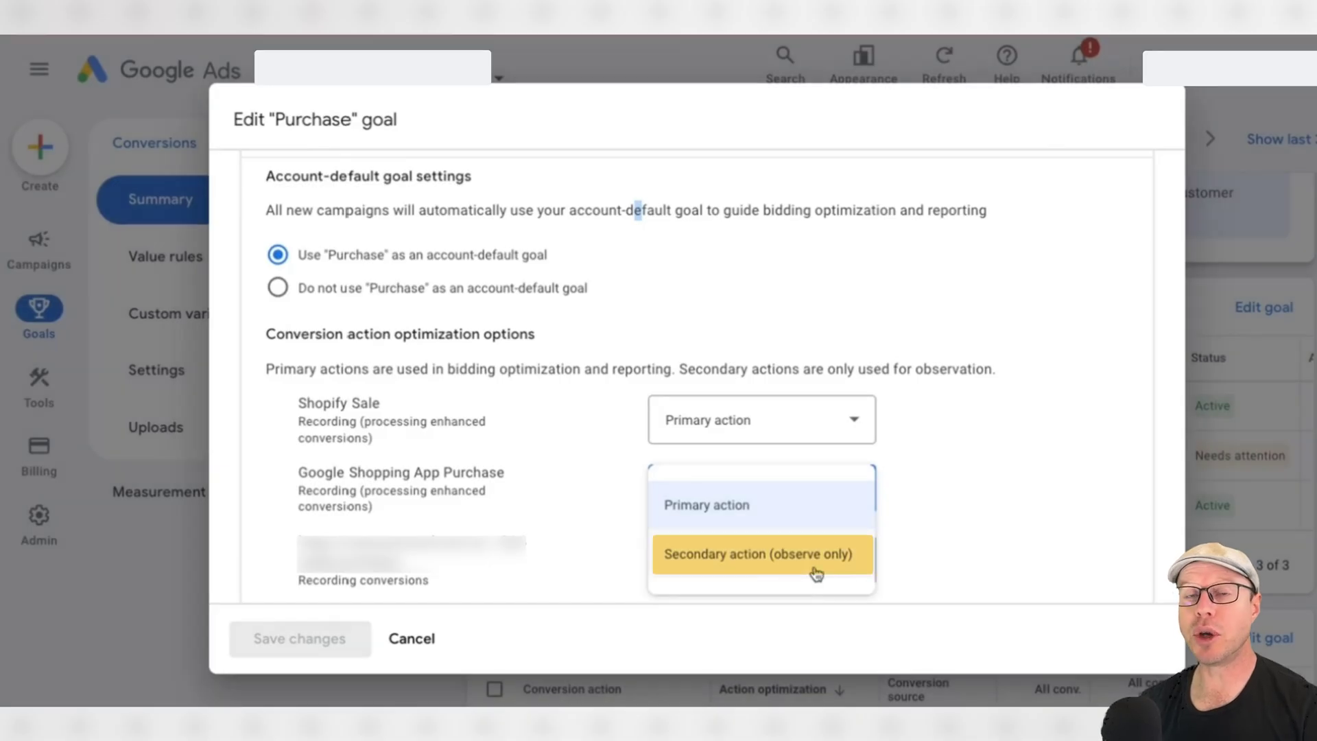
left_click(816, 574)
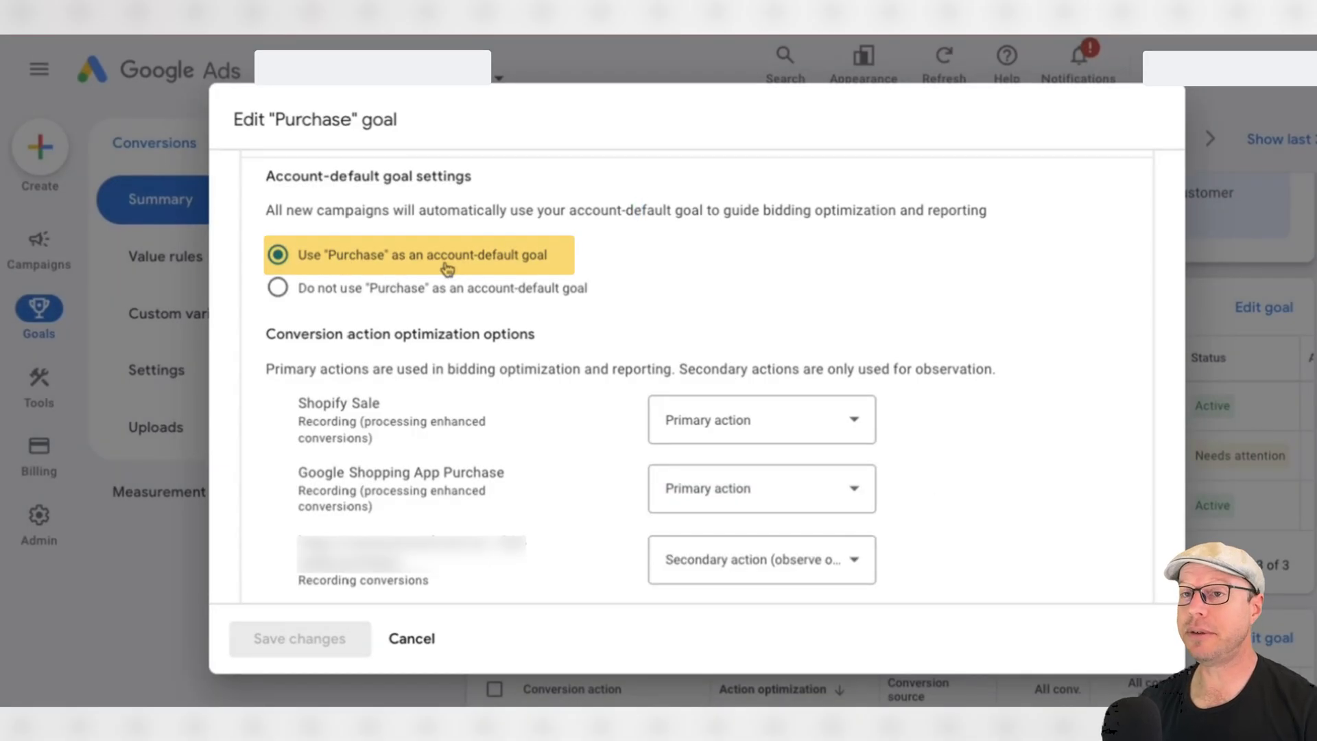
left_click(277, 288)
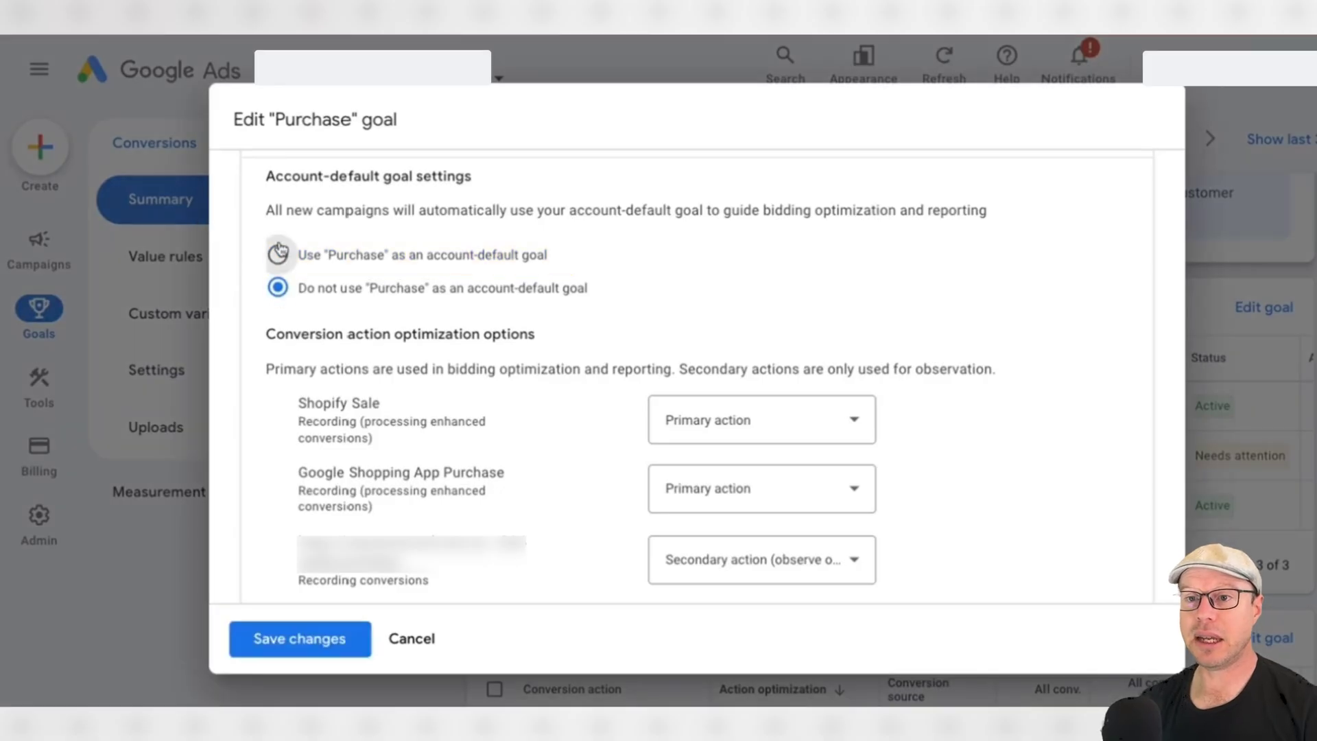
left_click(278, 254)
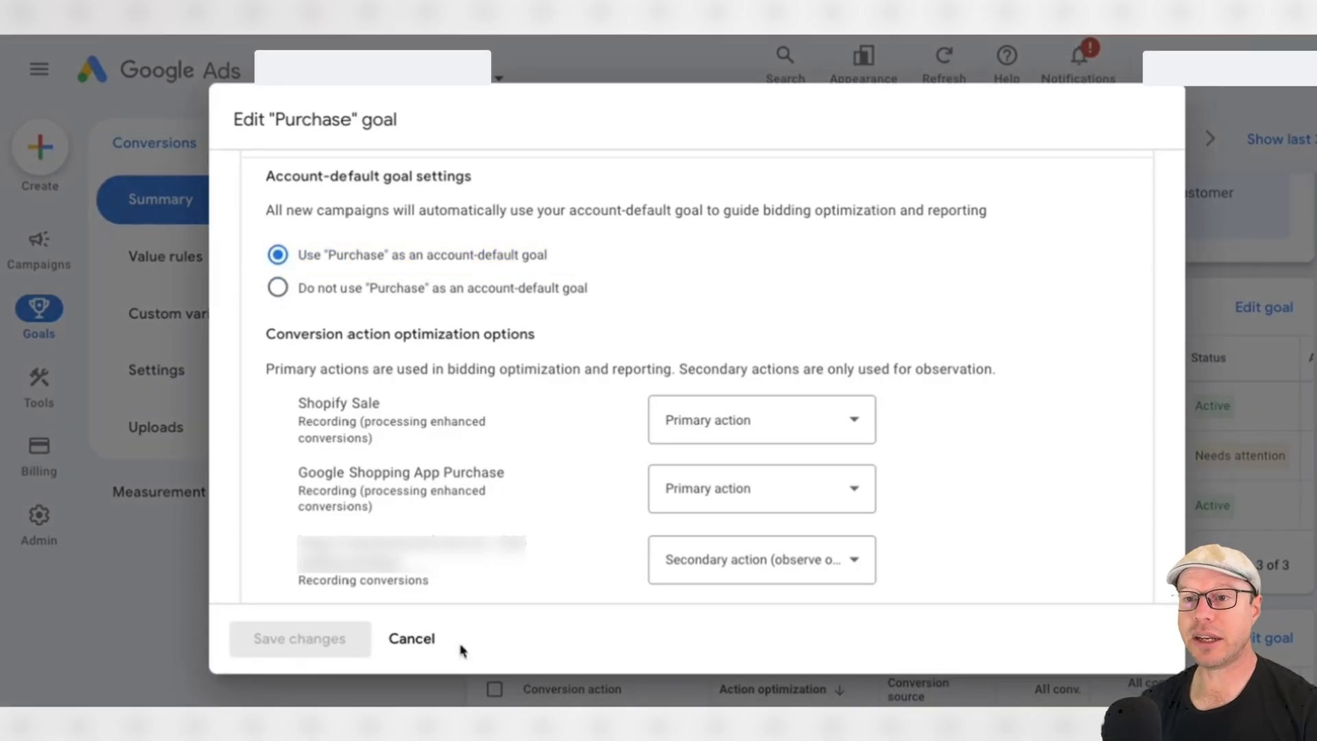
left_click(411, 639)
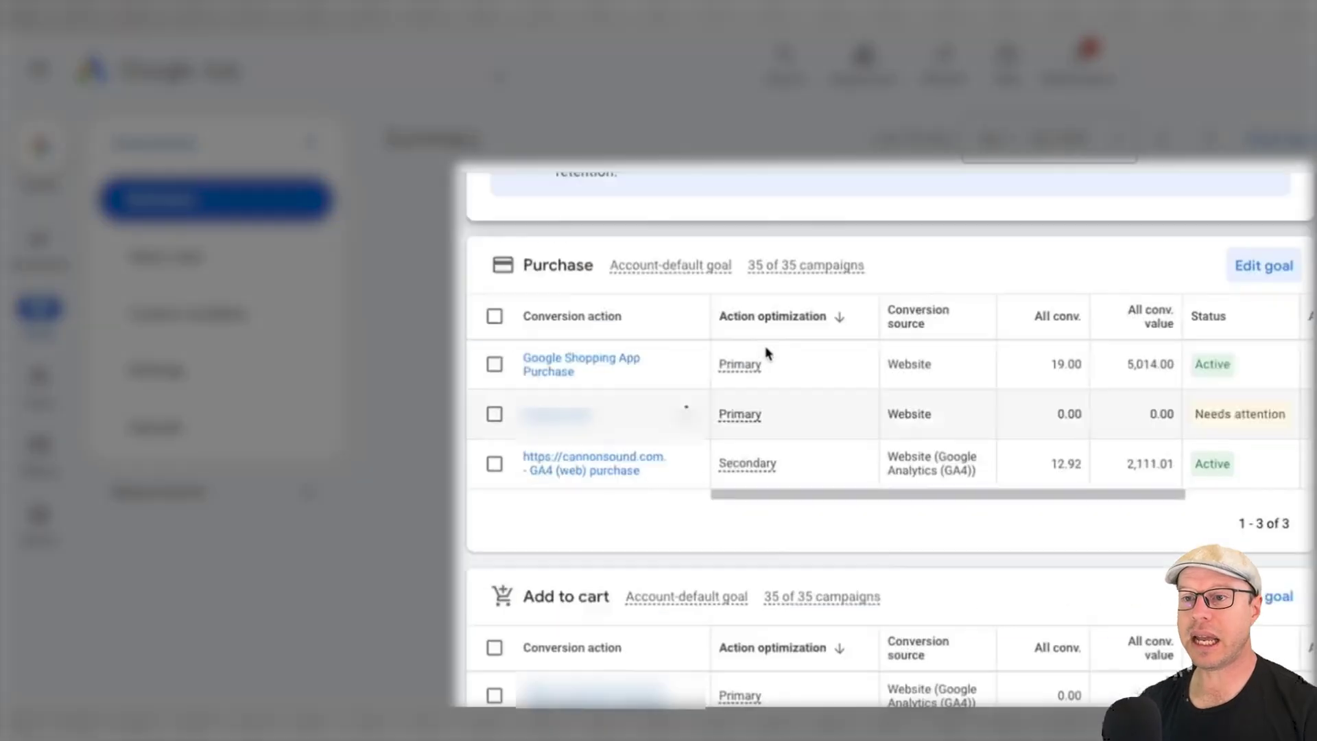
scroll(764, 346, "down", 3)
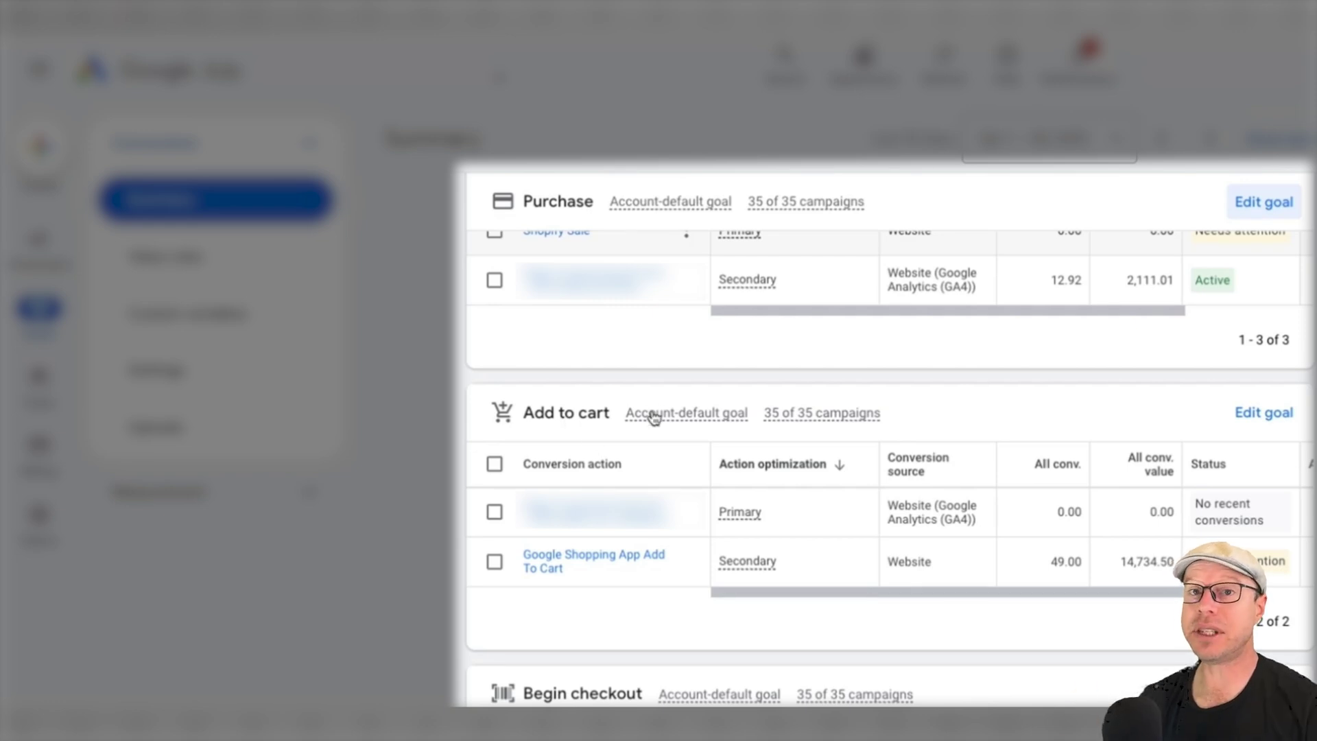
mouse_move(653, 417)
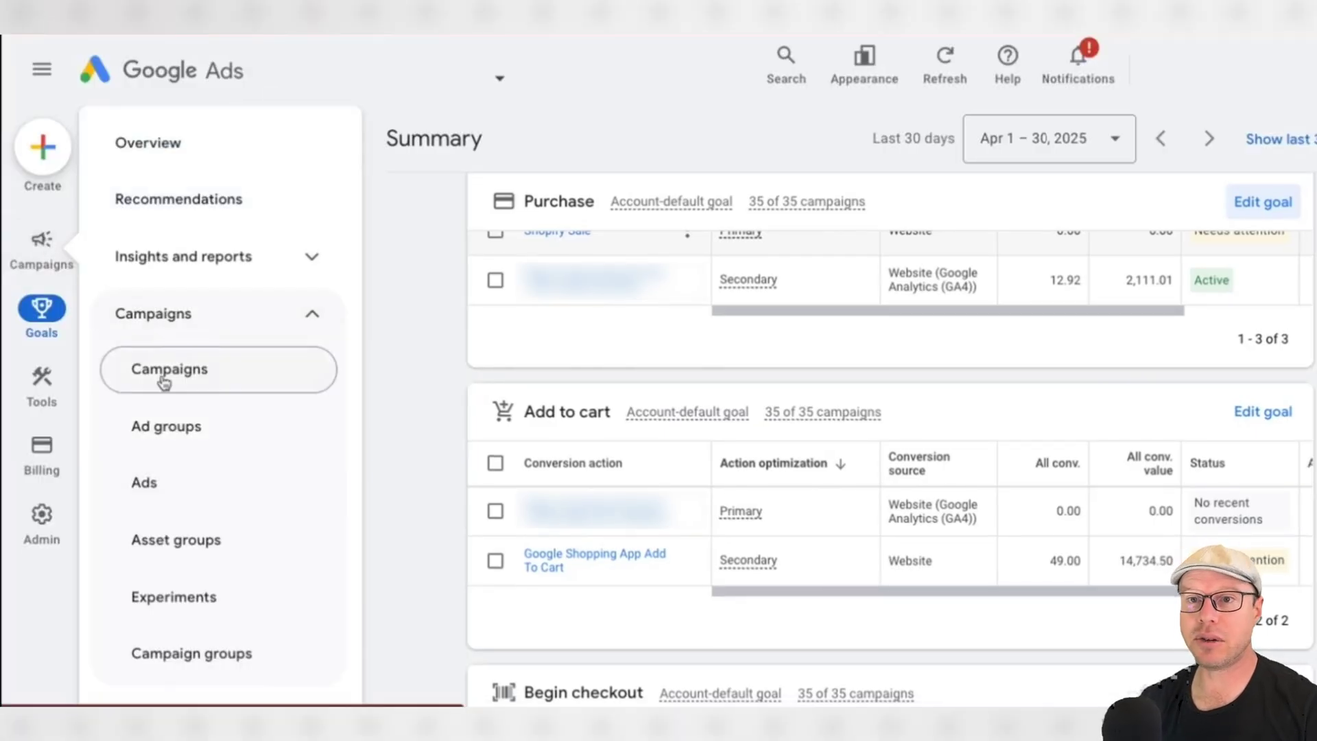
left_click(164, 383)
Step: Check the Performance Max campaign's conversion goals, leave them Account-default, and return to Goals
scroll(899, 426, "down", 3)
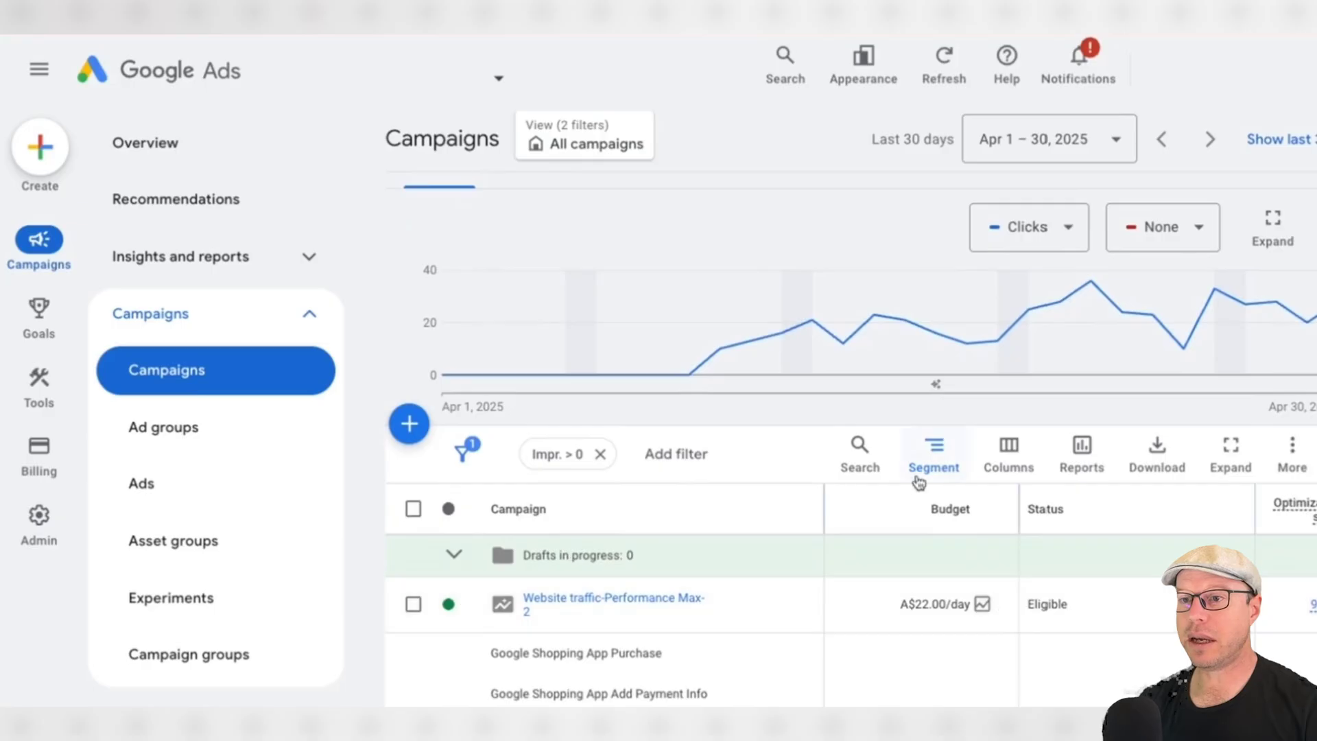
scroll(823, 494, "down", 2)
left_click(776, 499)
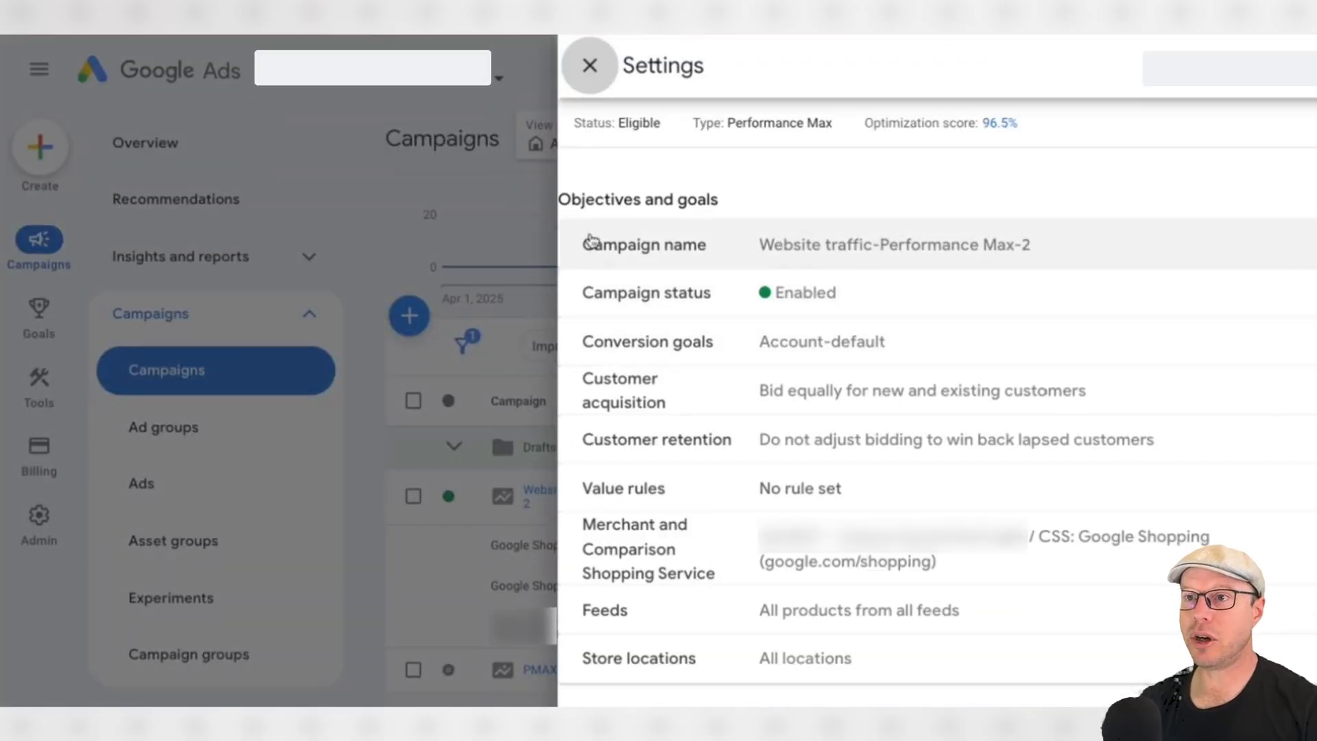
left_click(685, 341)
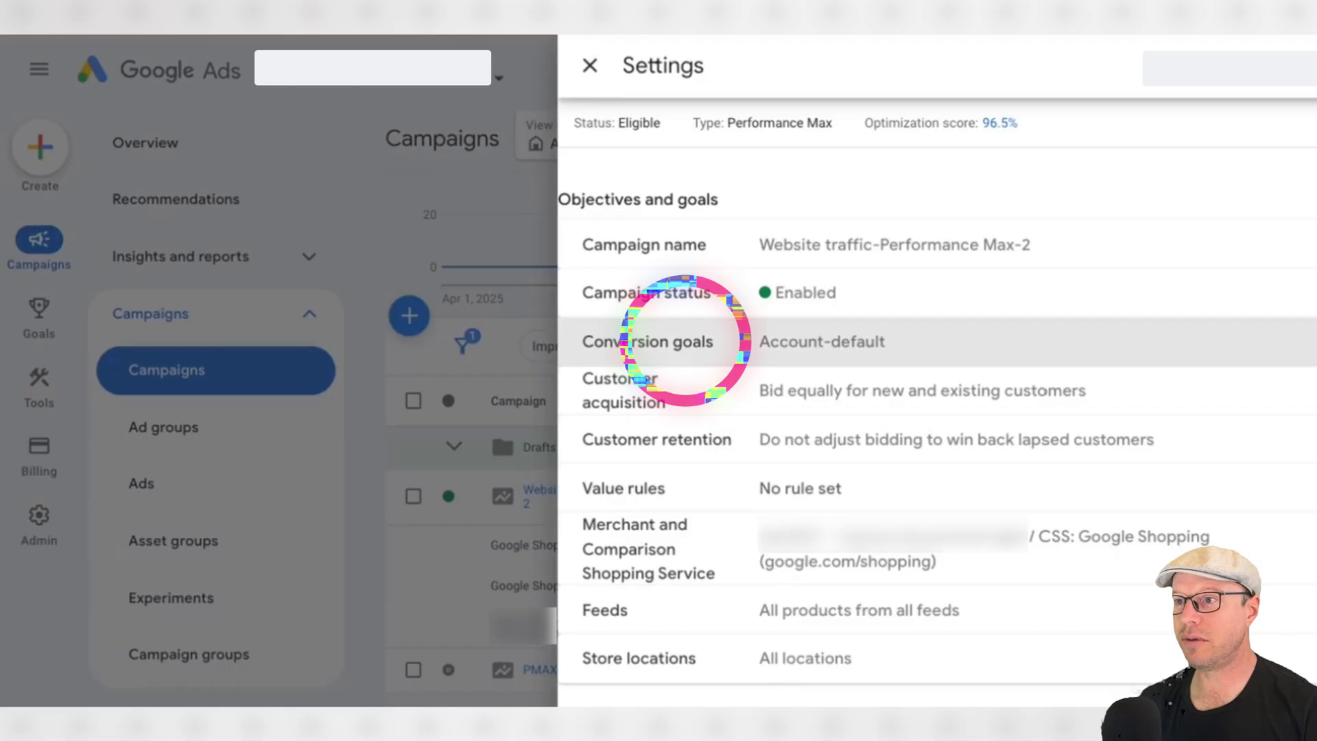
scroll(999, 456, "down", 2)
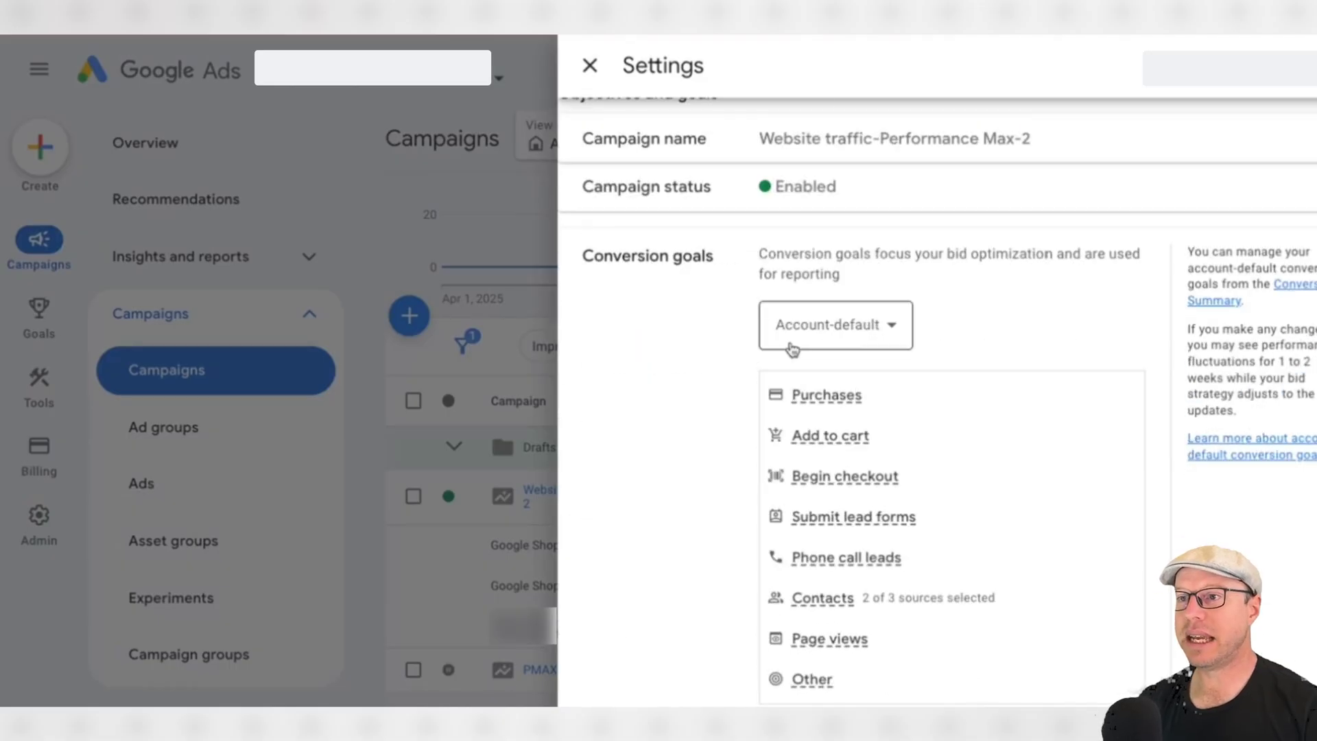
left_click(882, 336)
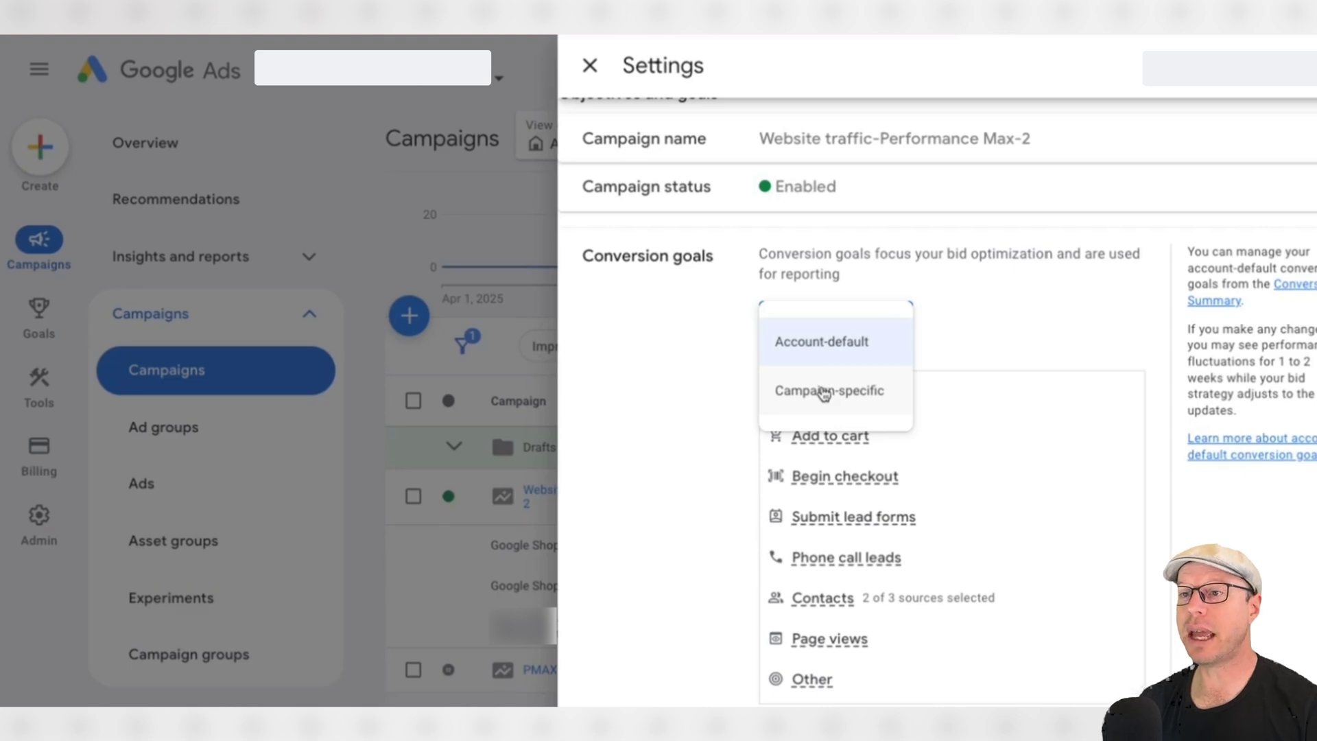
left_click(1029, 302)
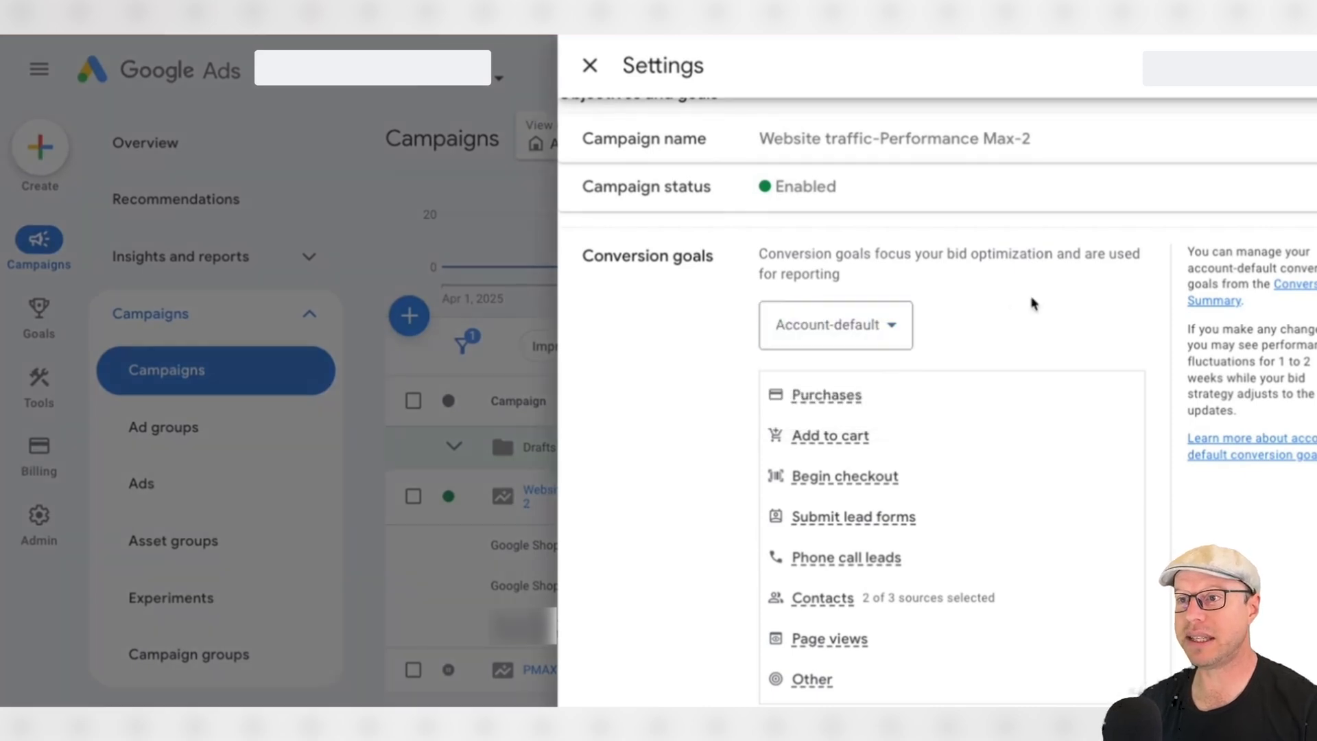
scroll(947, 464, "down", 2)
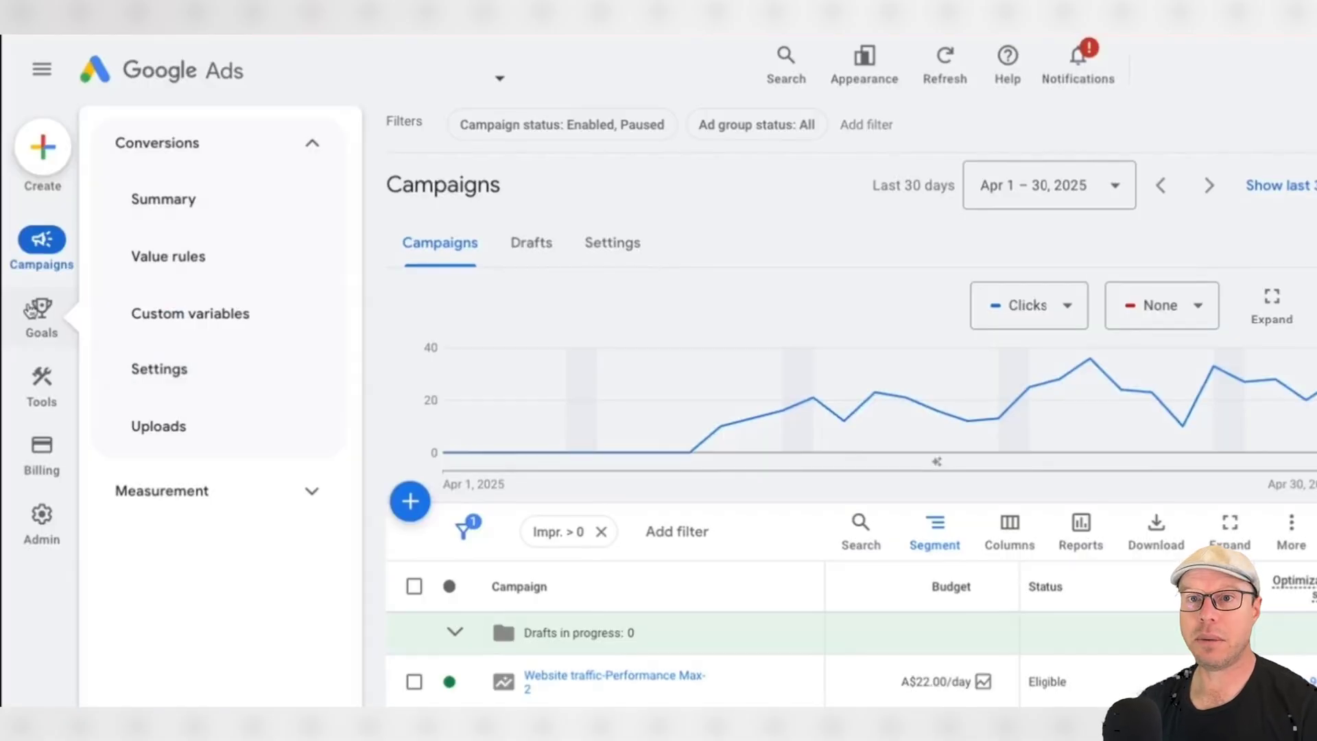
left_click(39, 309)
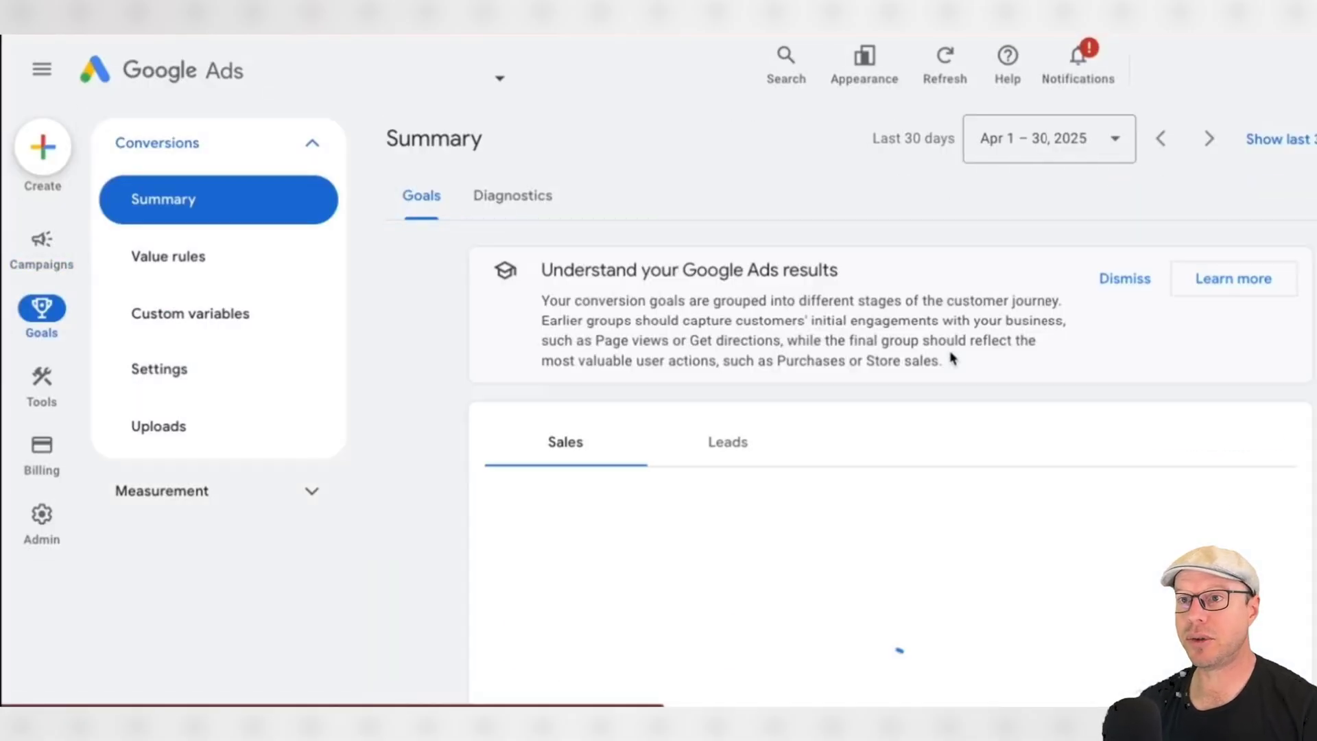
Step: Make Add to cart non-account-default, set its second action to Secondary, and save
scroll(919, 356, "down", 15)
scroll(950, 348, "down", 4)
left_click(1262, 354)
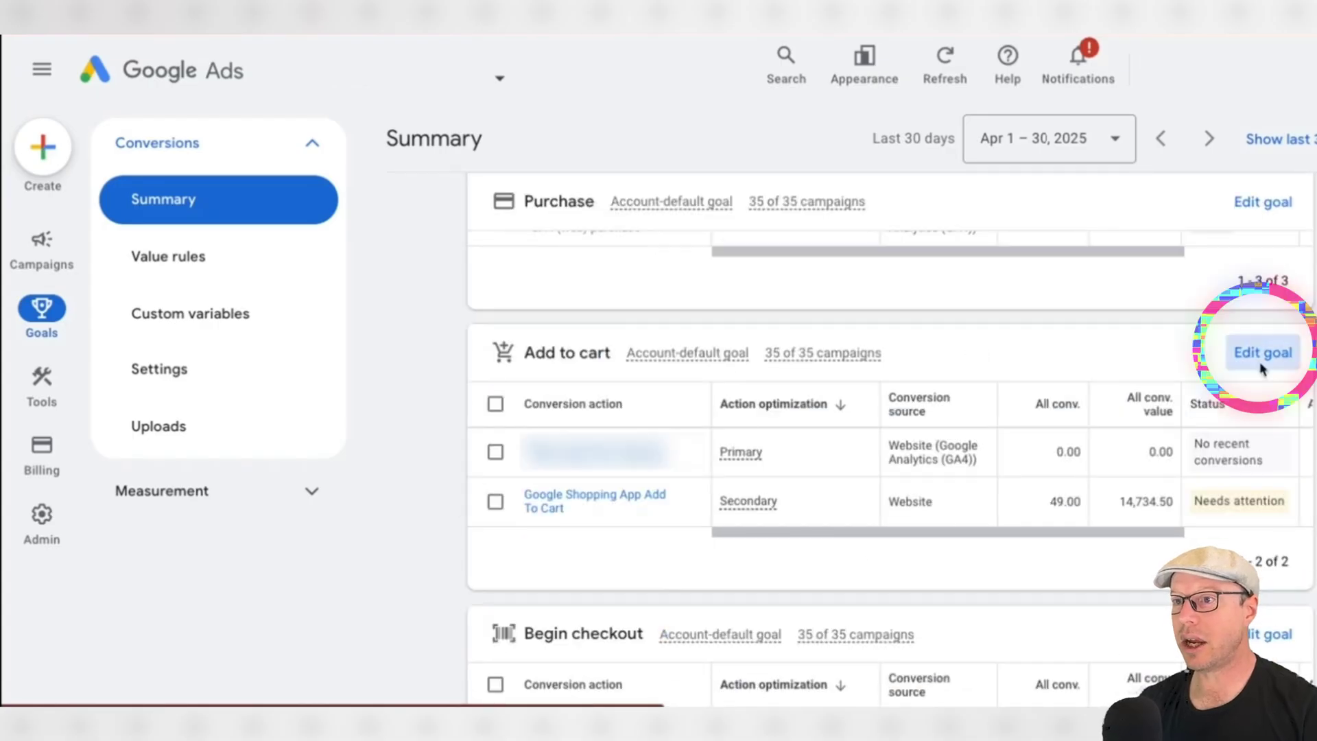
scroll(383, 419, "down", 1)
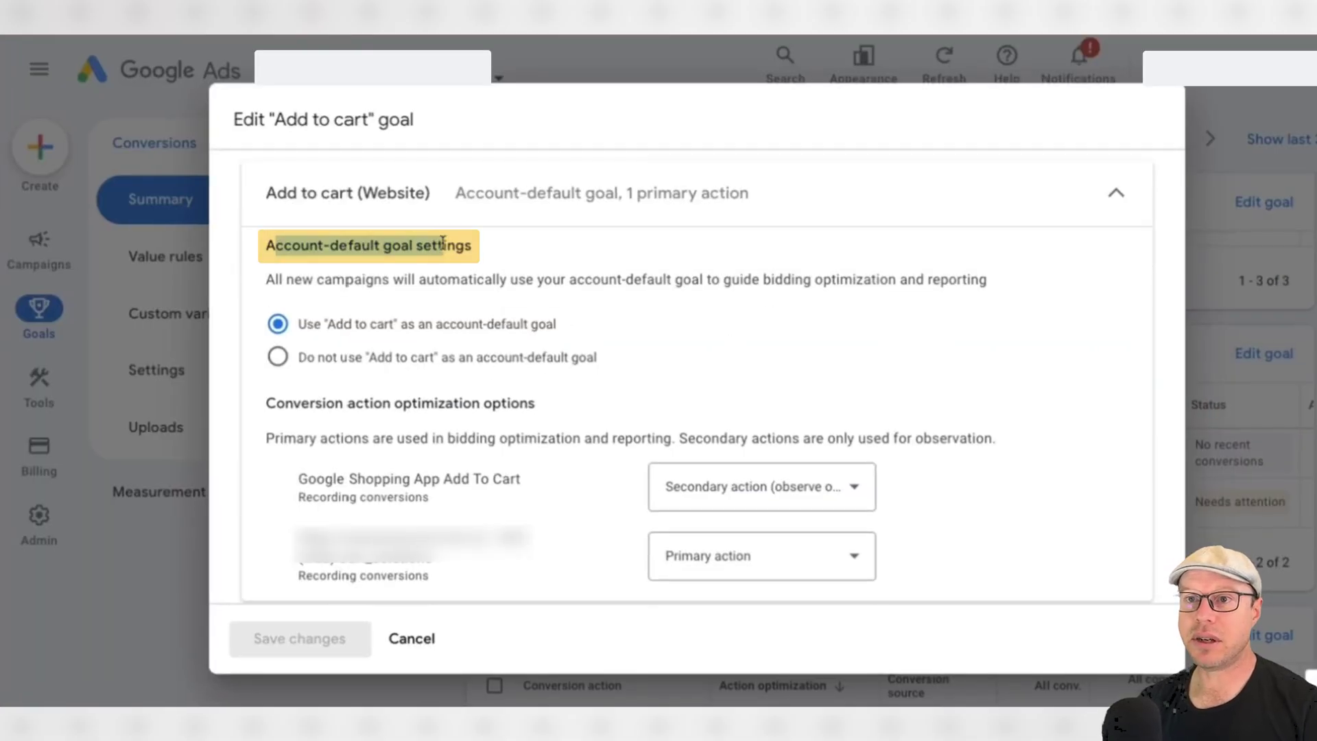
left_click(275, 357)
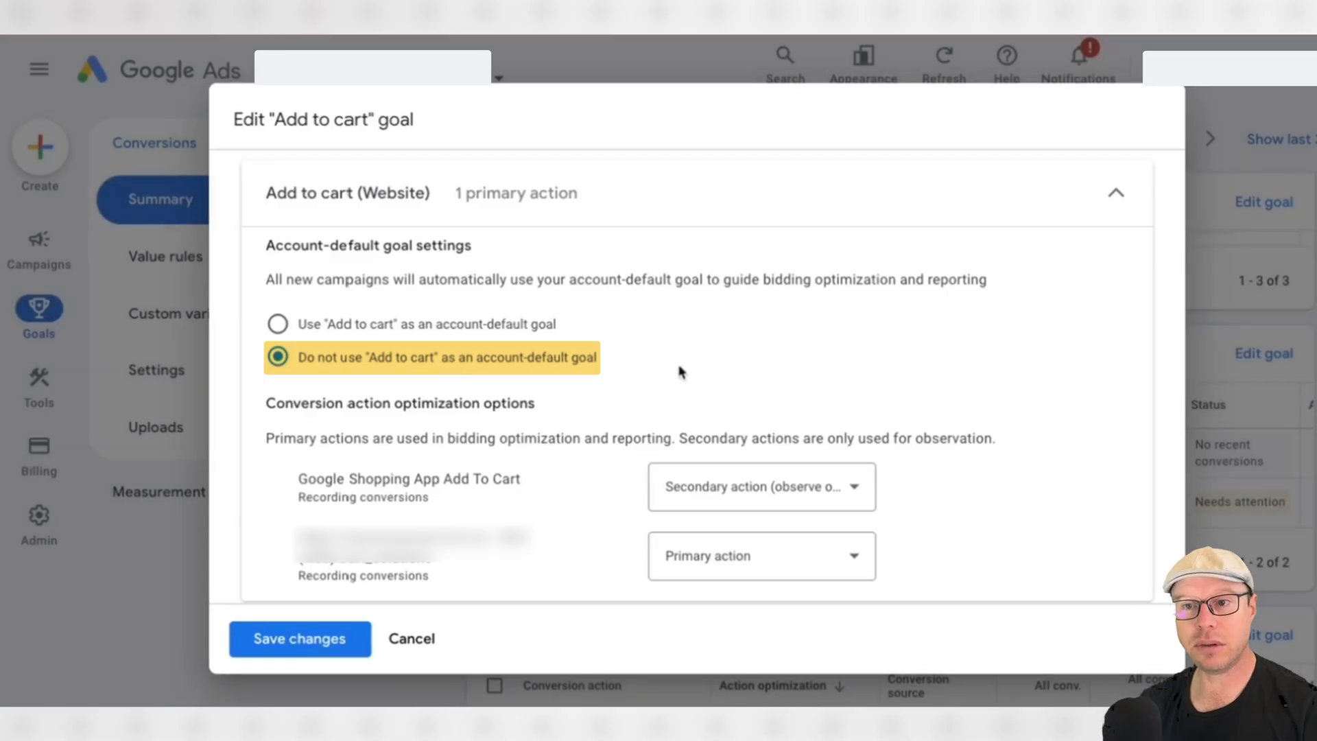
scroll(909, 485, "down", 1)
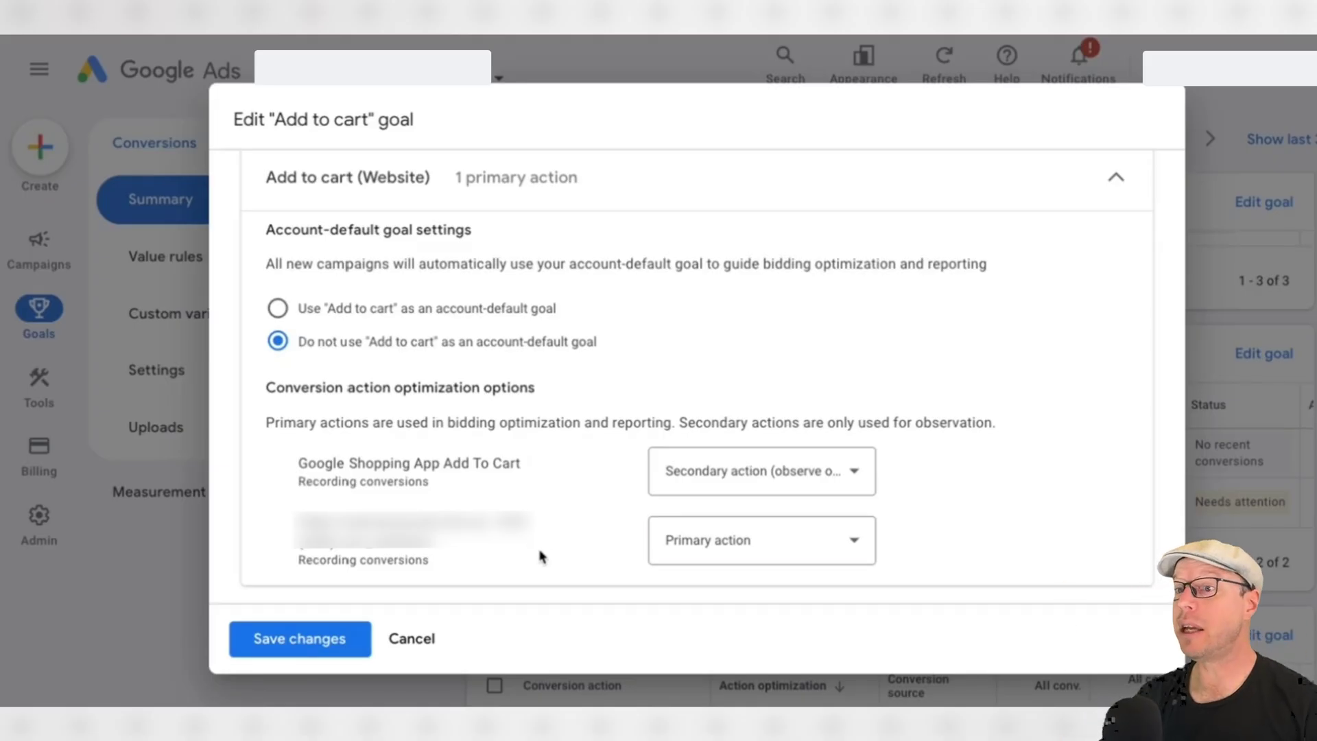
left_click(869, 547)
left_click(795, 608)
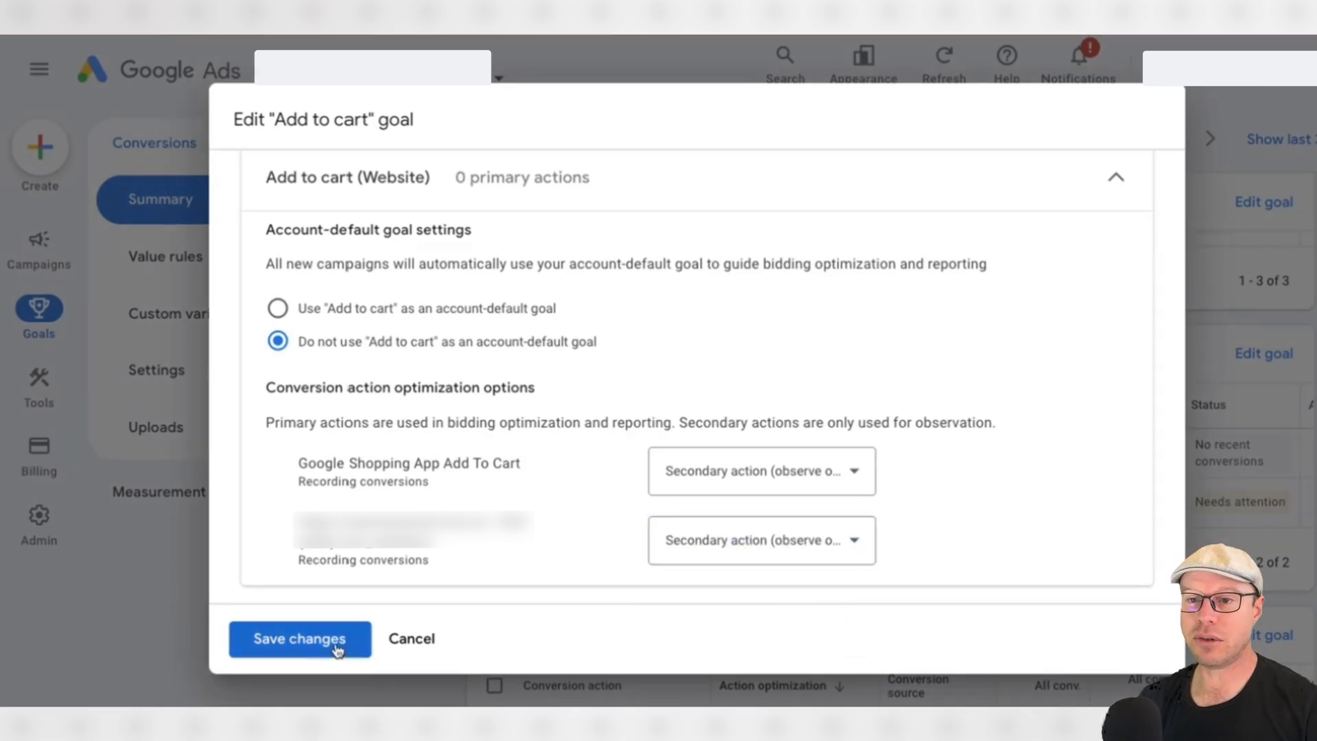
left_click(422, 643)
scroll(583, 412, "down", 1)
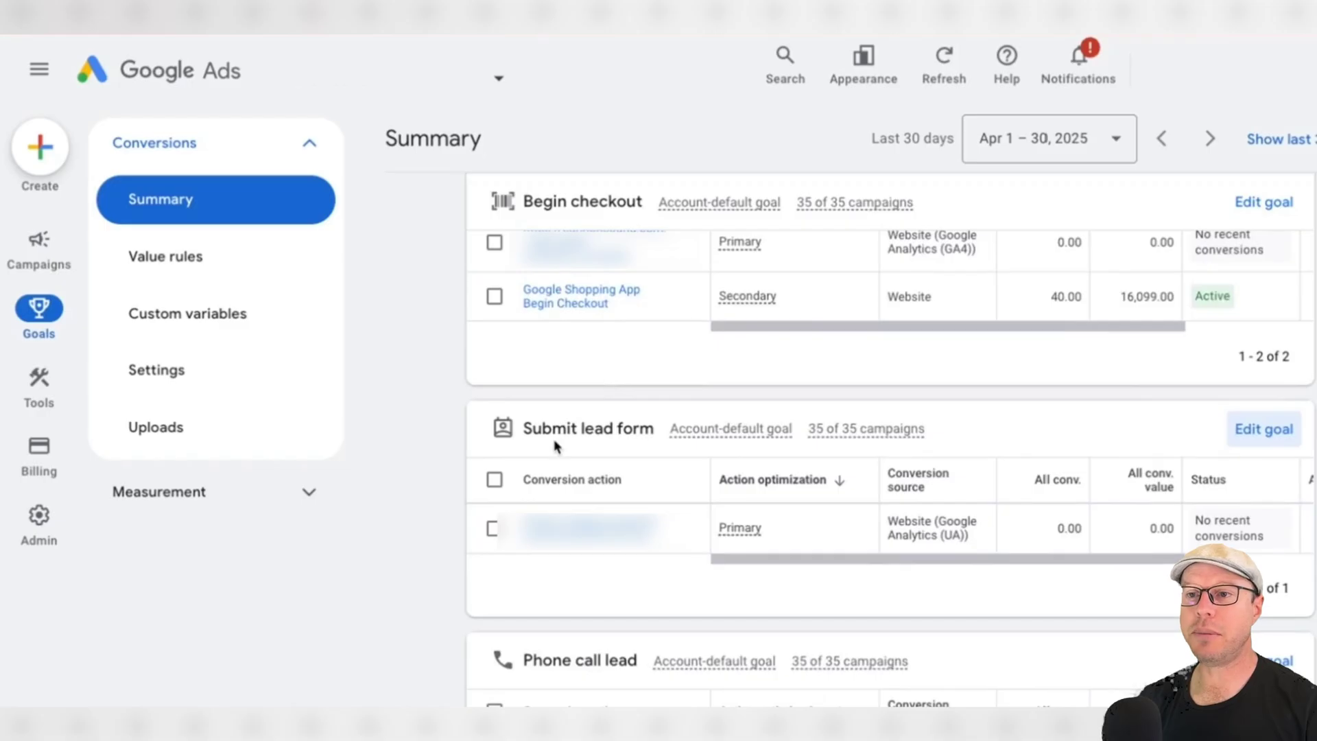
scroll(556, 445, "up", 2)
scroll(556, 445, "down", 2)
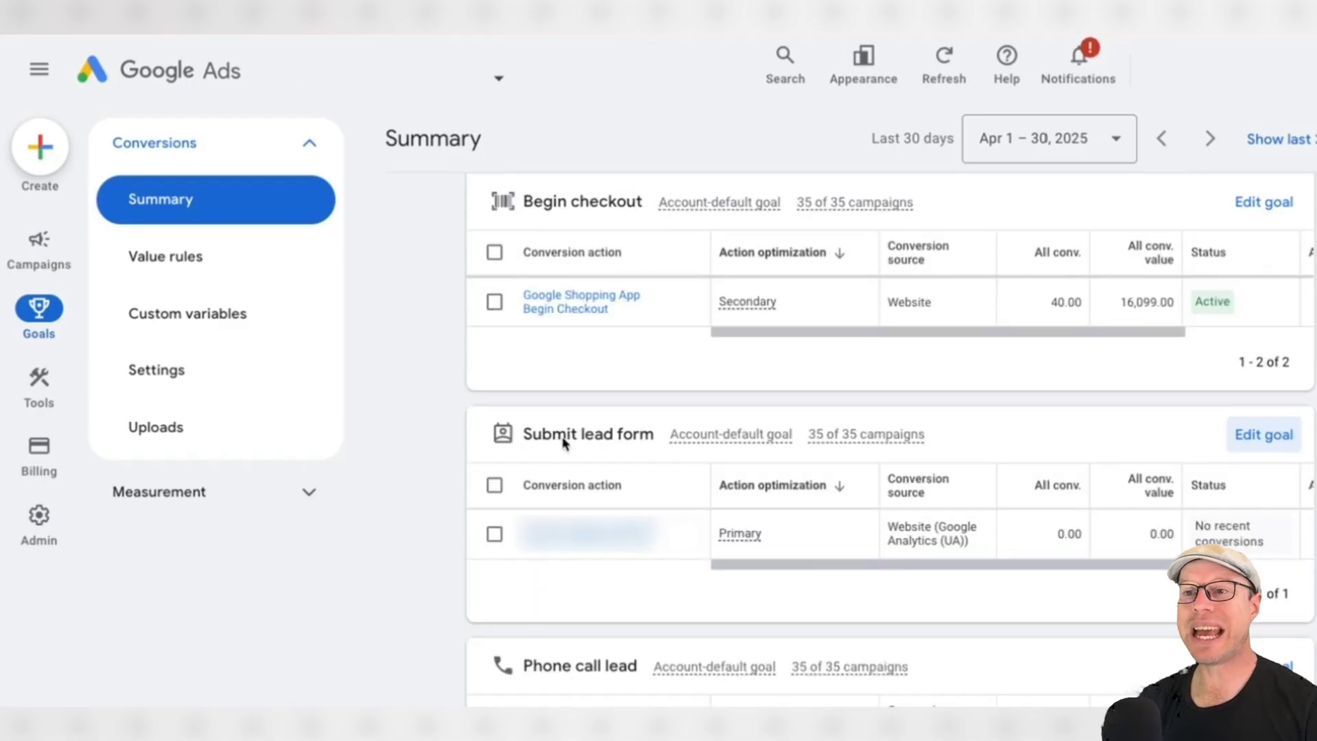
left_click(1263, 434)
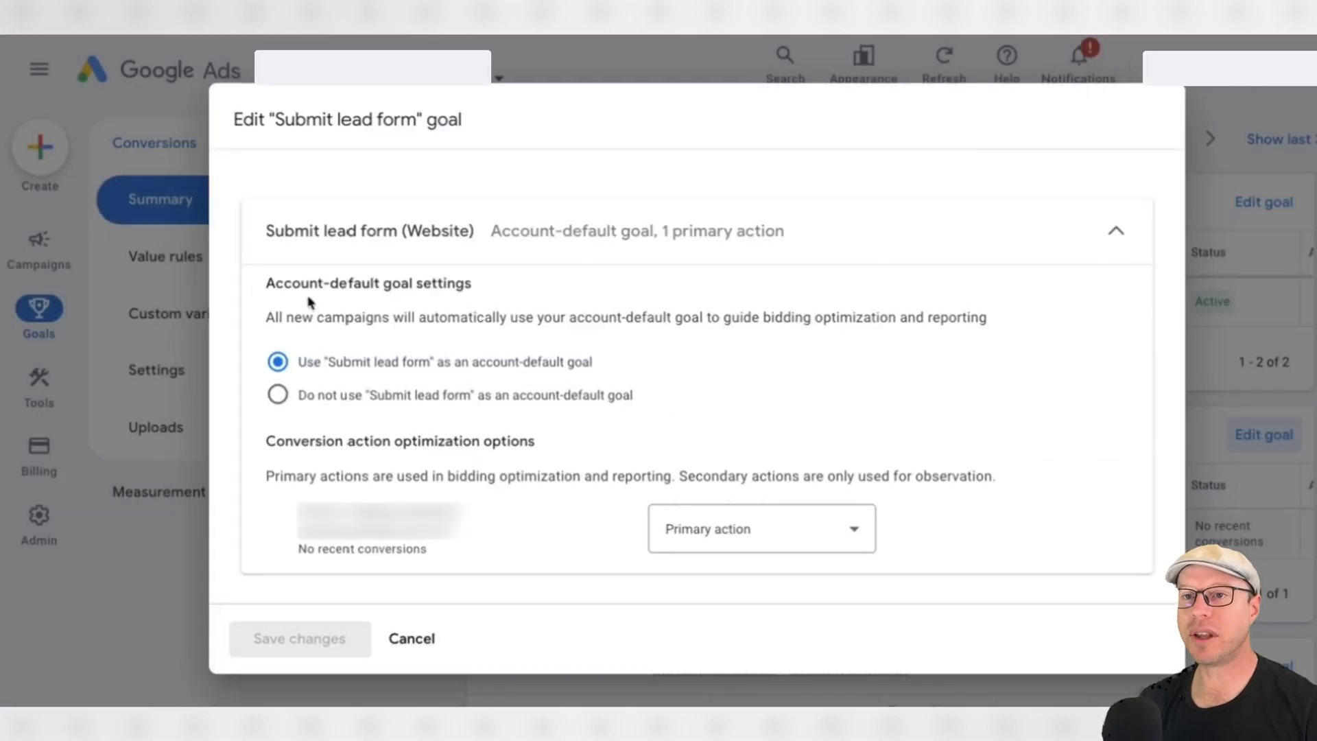
left_click_drag(254, 285, 495, 288)
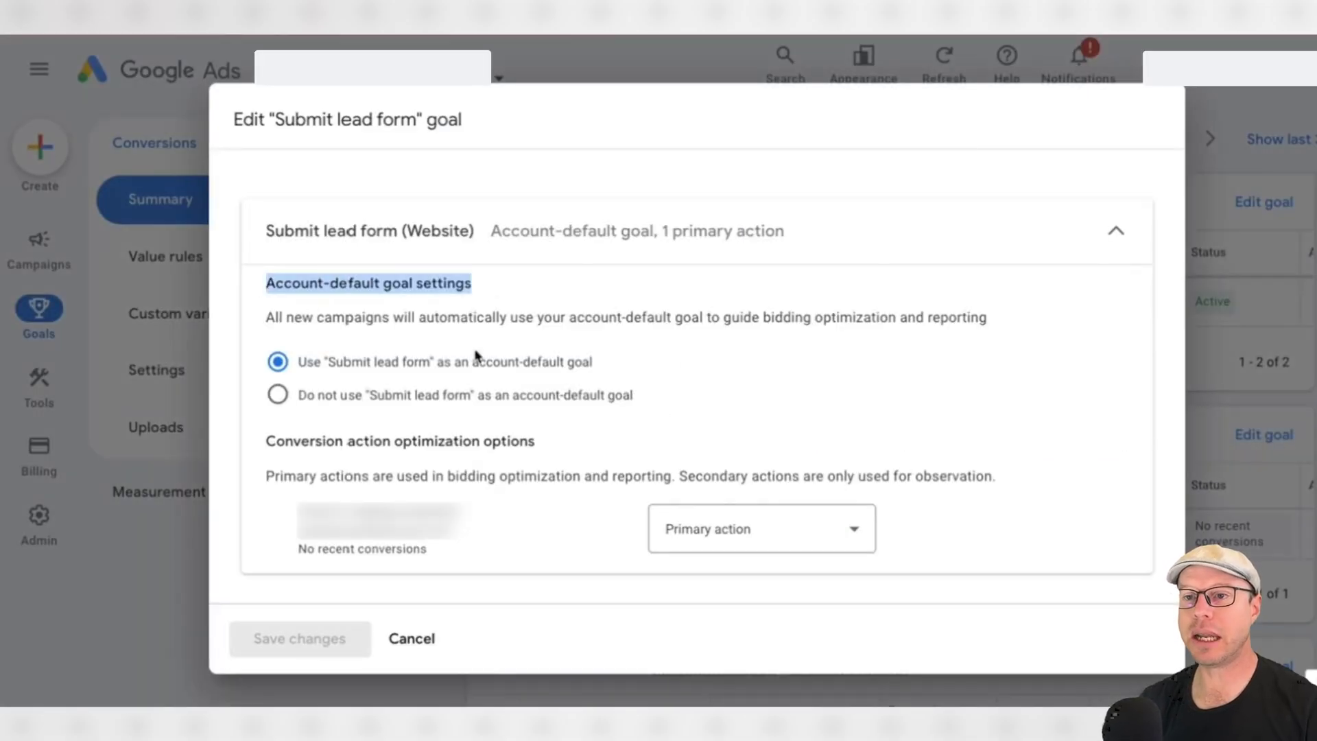
left_click(439, 645)
scroll(922, 439, "up", 10)
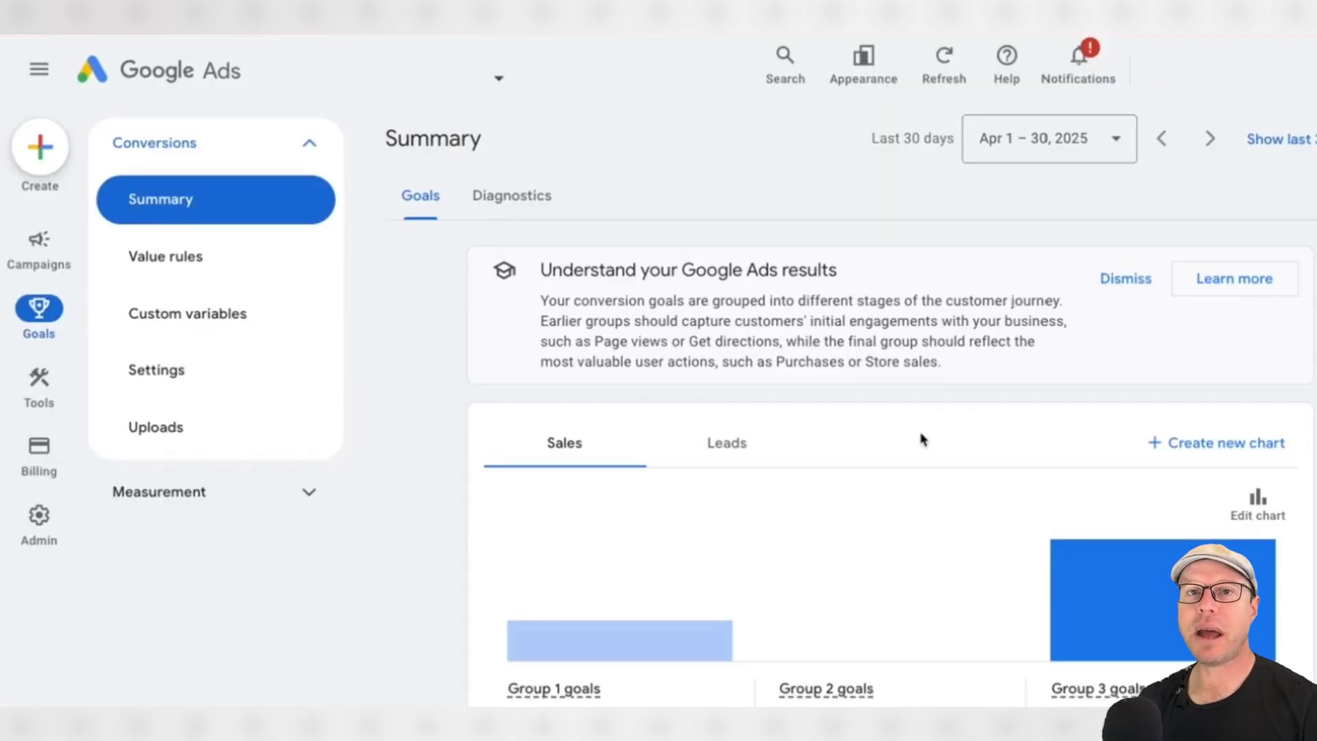